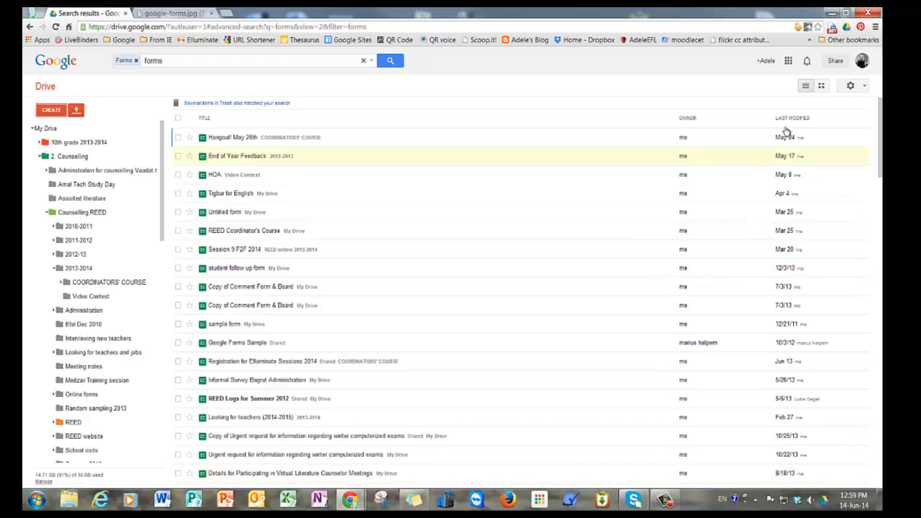
In Google Drive, open the CREATE menu listing new file types, including Form.
{"action": "left_click", "coordinate": [546, 503]}
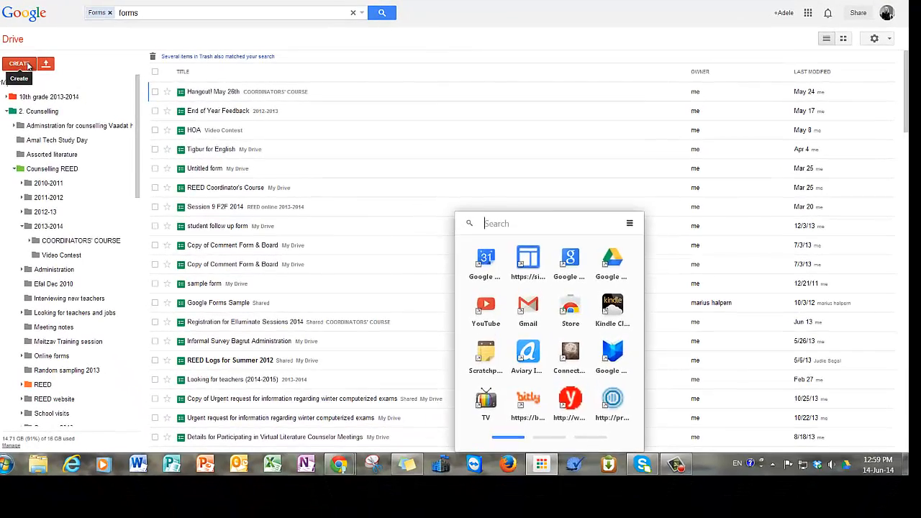
{"action": "left_click", "coordinate": [50, 110]}
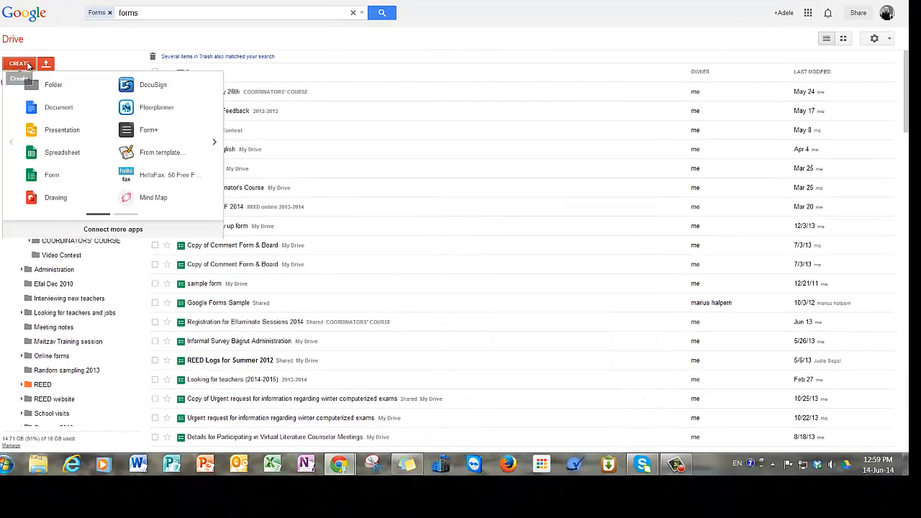
Create a blank form titled 'Sample form' with the Birthday Balloons theme.
{"action": "left_click", "coordinate": [47, 179]}
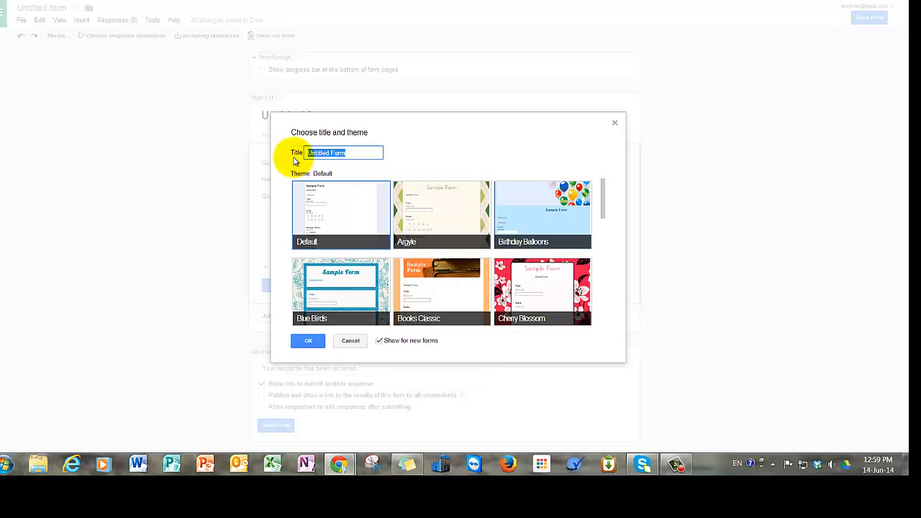
{"action": "type", "text": "Sma"}
{"action": "left_click", "coordinate": [519, 213]}
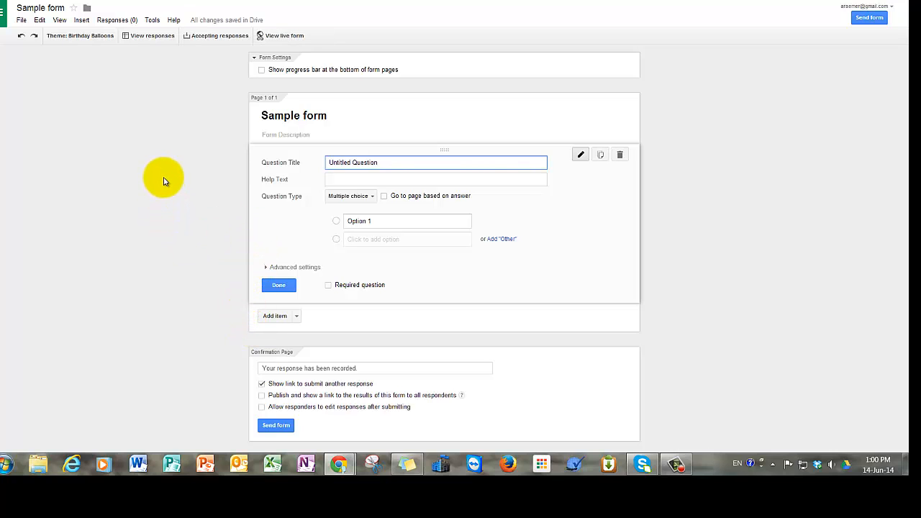
Add the description 'This is a sample form for learning how to make a GF' and title the first question 'Name'.
{"action": "left_click", "coordinate": [320, 137]}
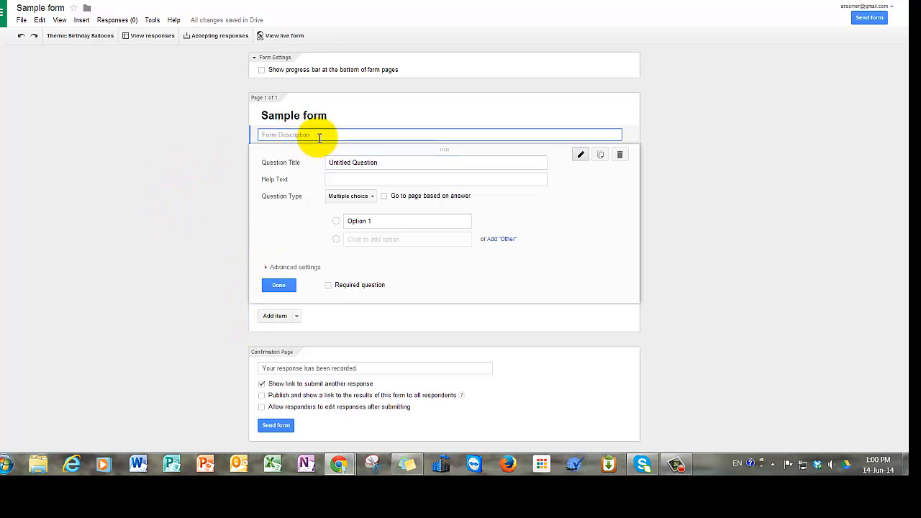
{"action": "type", "text": "This is a sample form for learning"}
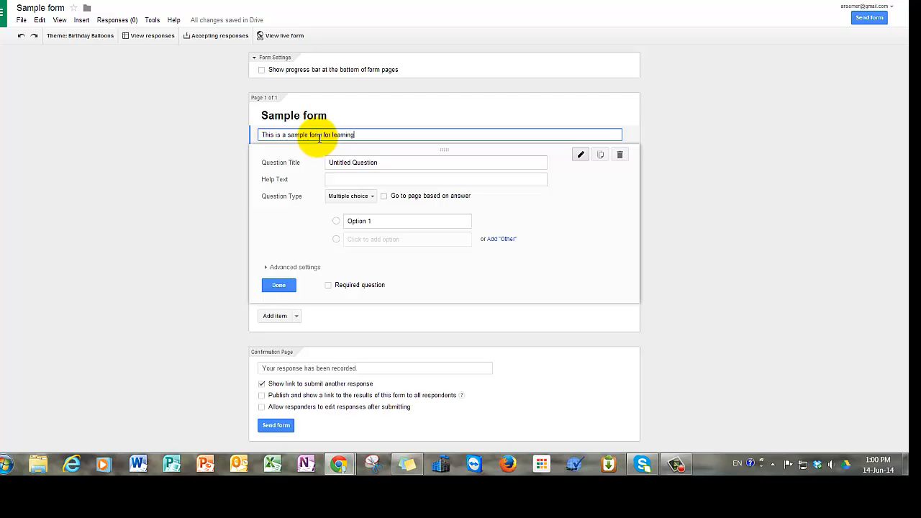
{"action": "type", "text": " how to make a GF"}
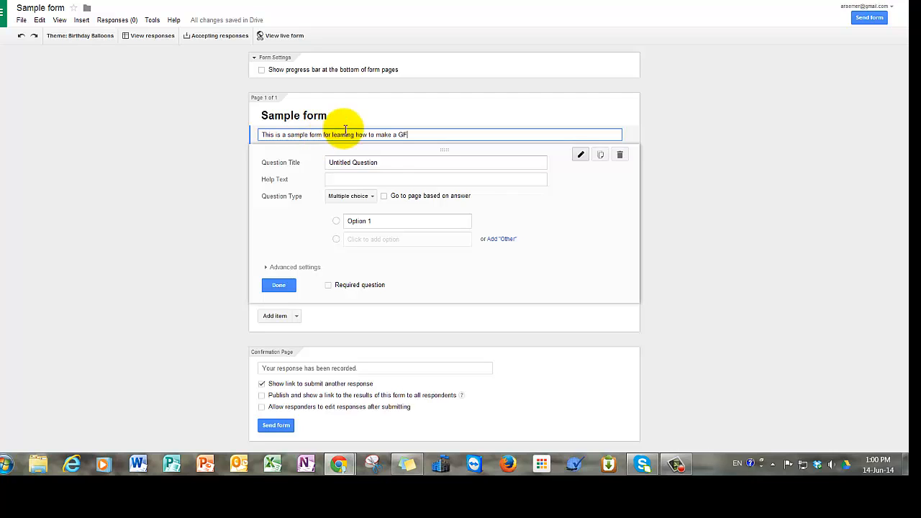
{"action": "left_click", "coordinate": [388, 163]}
{"action": "left_click_drag", "start_coordinate": [388, 163], "coordinate": [316, 168]}
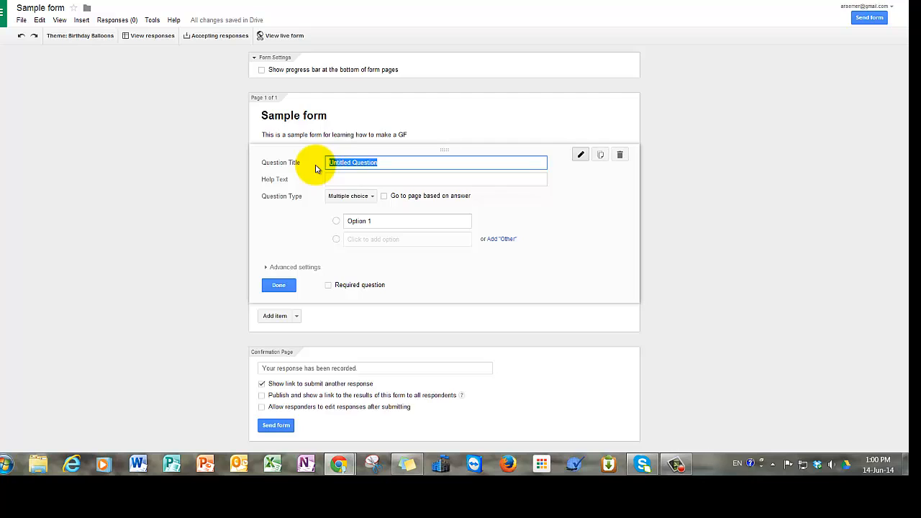
{"action": "type", "text": "Name"}
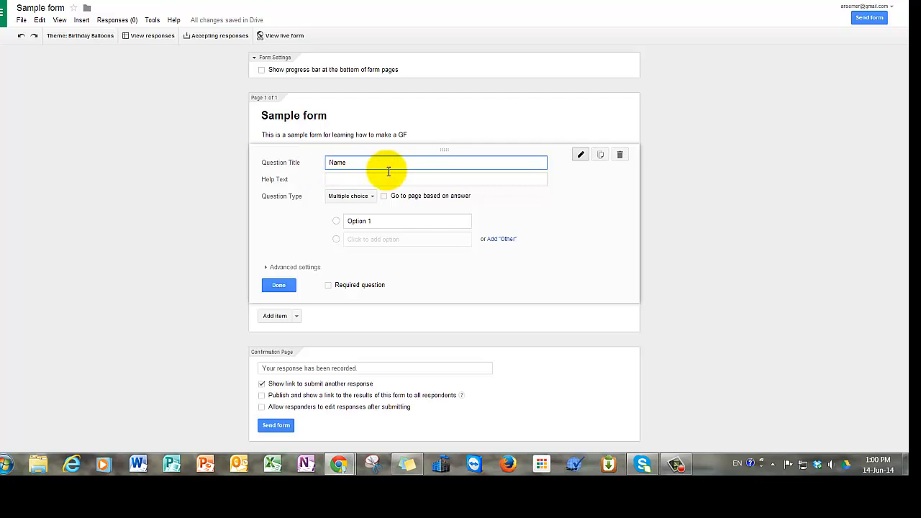
Make Name a required Text question.
{"action": "left_click", "coordinate": [373, 197]}
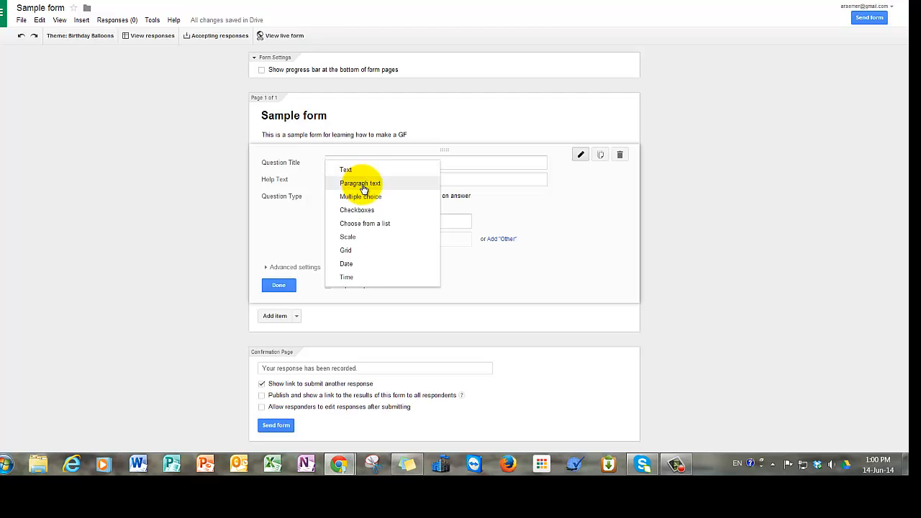
{"action": "left_click", "coordinate": [362, 172]}
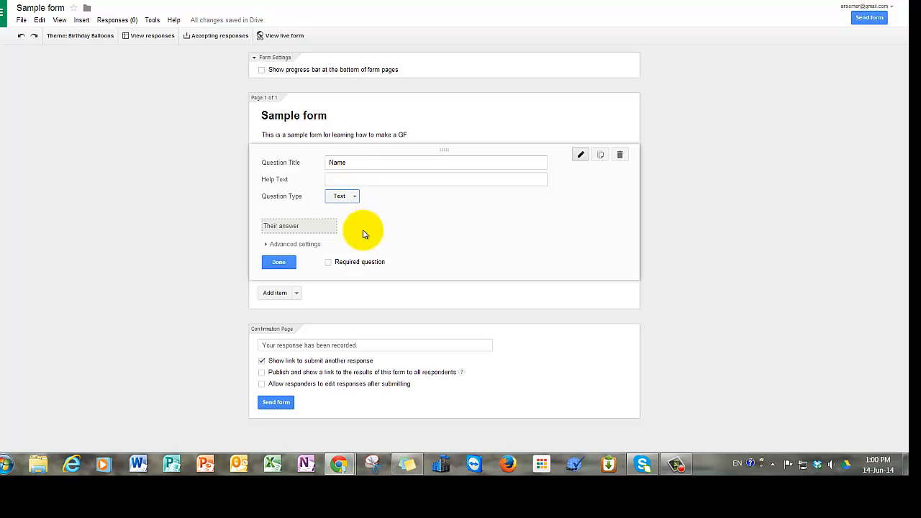
{"action": "left_click", "coordinate": [328, 263]}
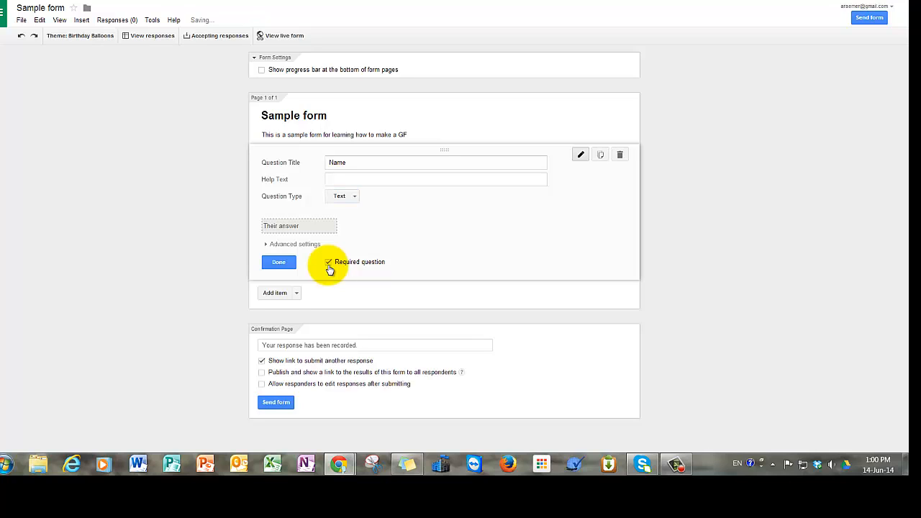
{"action": "left_click", "coordinate": [279, 262]}
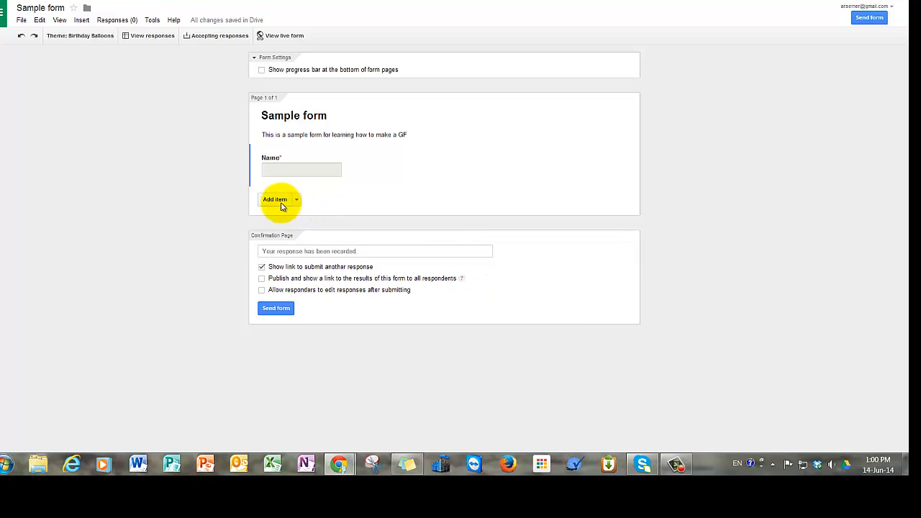
Add a required Text question titled 'email address'.
{"action": "left_click", "coordinate": [275, 199]}
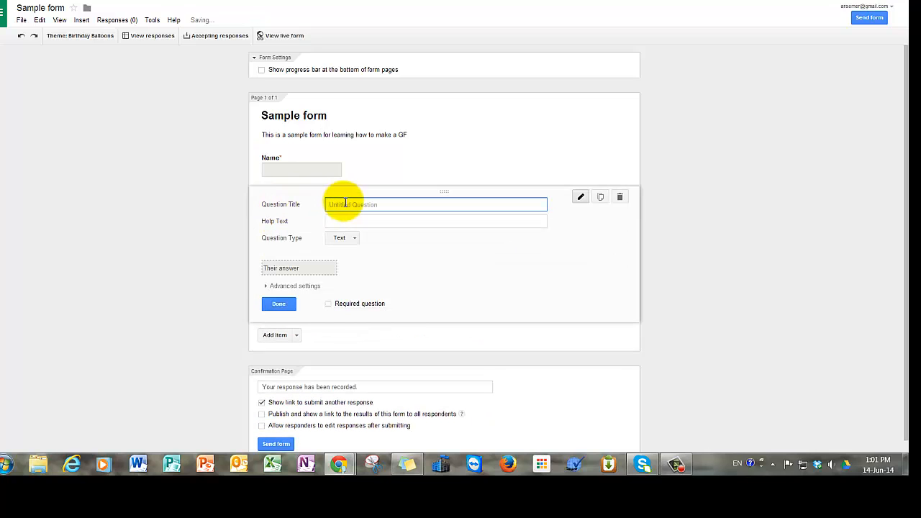
{"action": "type", "text": "email address"}
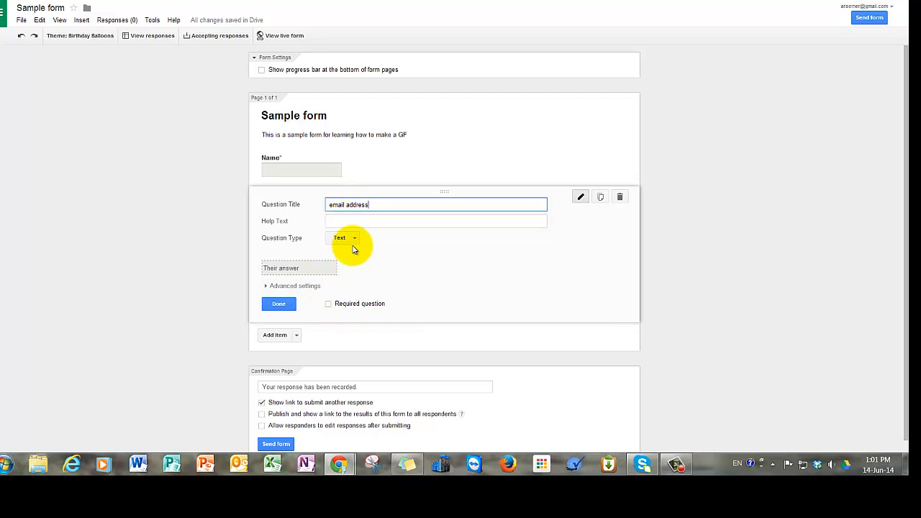
{"action": "left_click", "coordinate": [329, 304]}
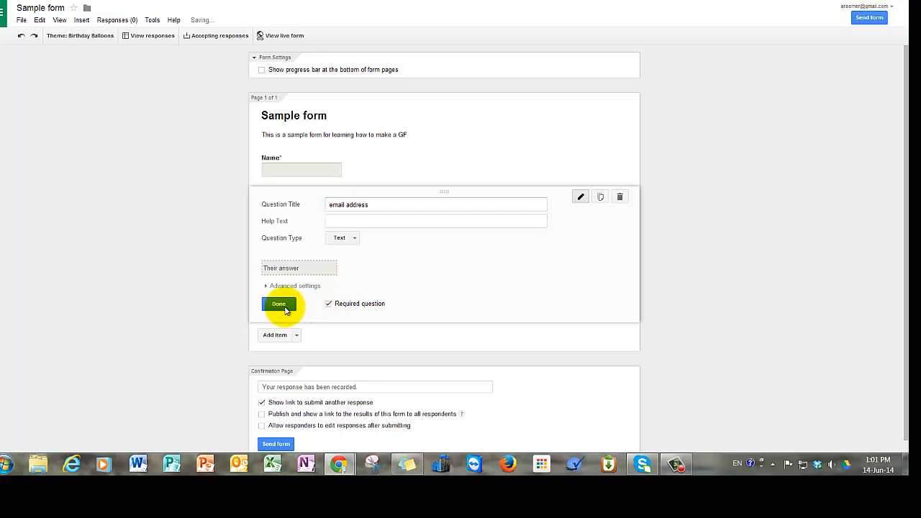
{"action": "left_click", "coordinate": [279, 305]}
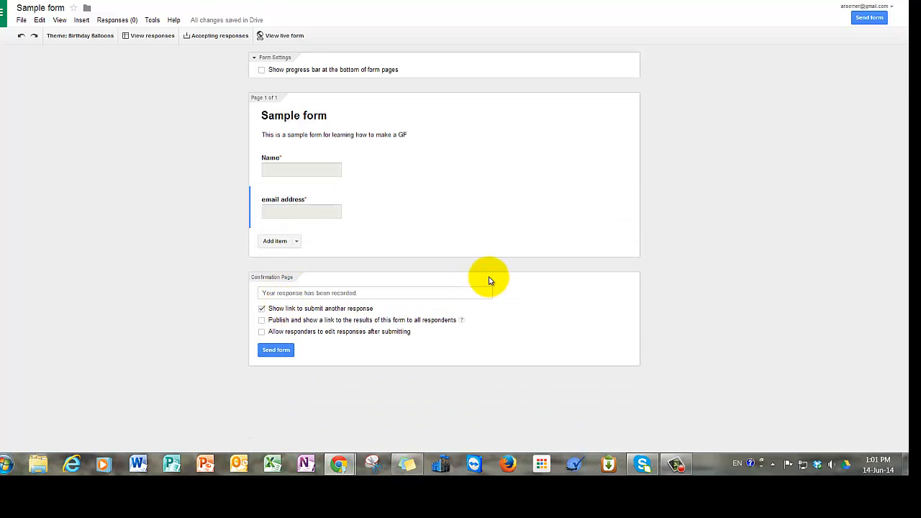
Add a Multiple choice question and copy the three answer lines from the Word document.
{"action": "left_click", "coordinate": [273, 242]}
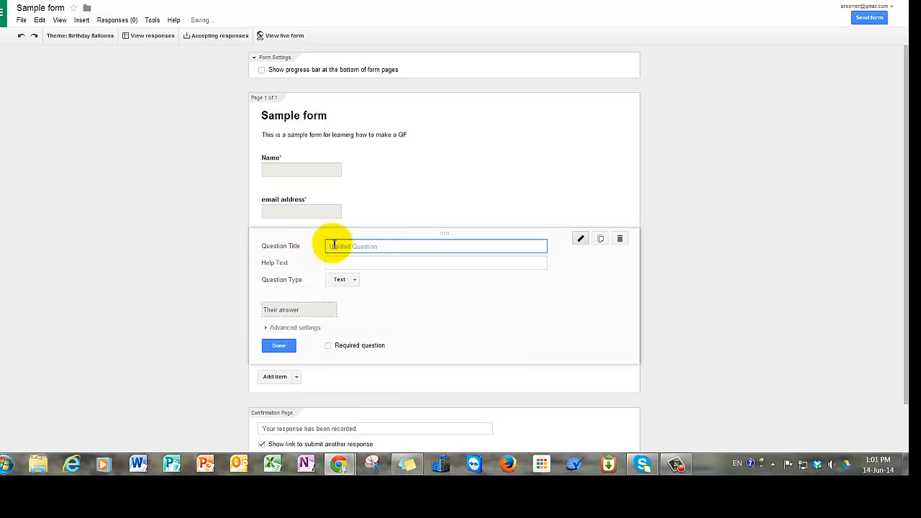
{"action": "left_click", "coordinate": [359, 285]}
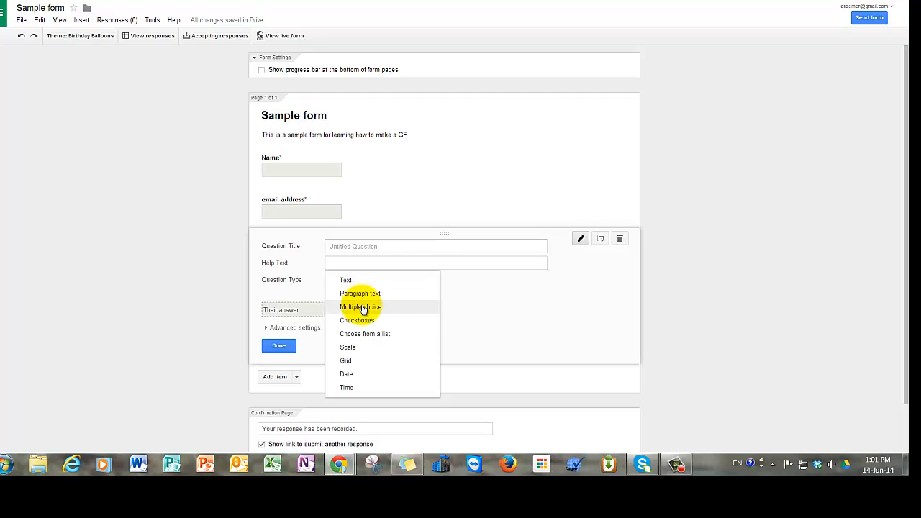
{"action": "left_click", "coordinate": [365, 310]}
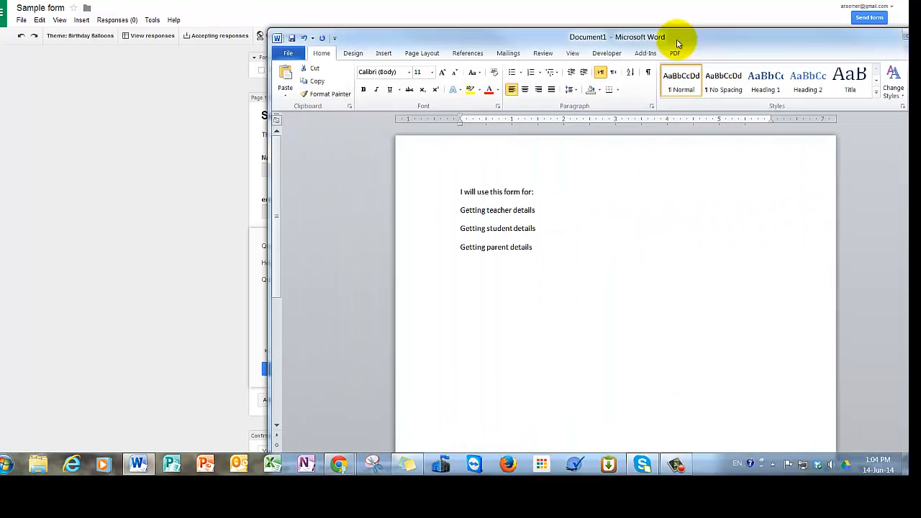
{"action": "left_click_drag", "start_coordinate": [679, 37], "coordinate": [603, 27]}
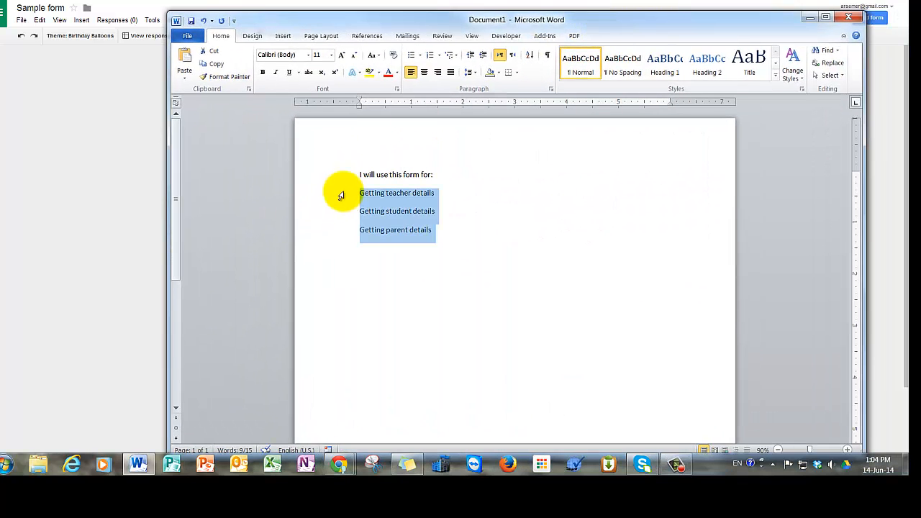
{"action": "left_click", "coordinate": [364, 195]}
{"action": "left_click_drag", "start_coordinate": [360, 193], "coordinate": [450, 234]}
{"action": "key", "text": "ctrl+c"}
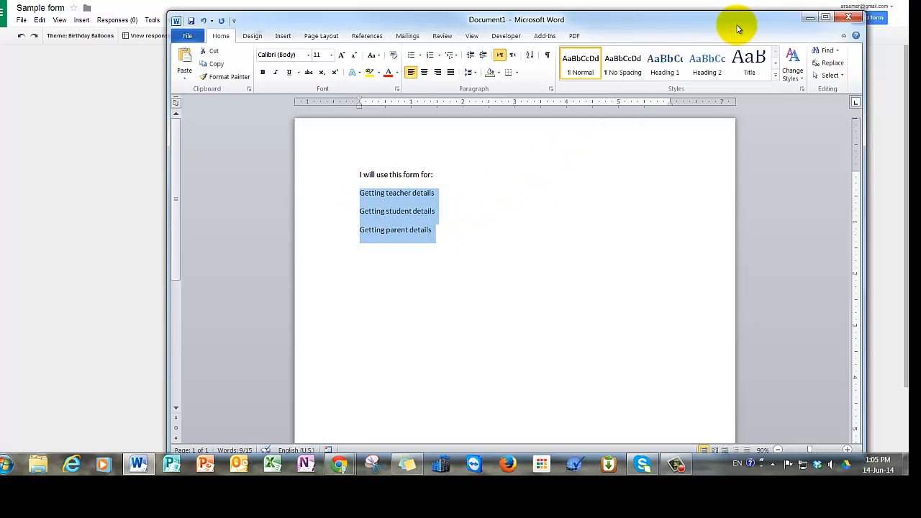
{"action": "left_click_drag", "start_coordinate": [739, 27], "coordinate": [920, 13]}
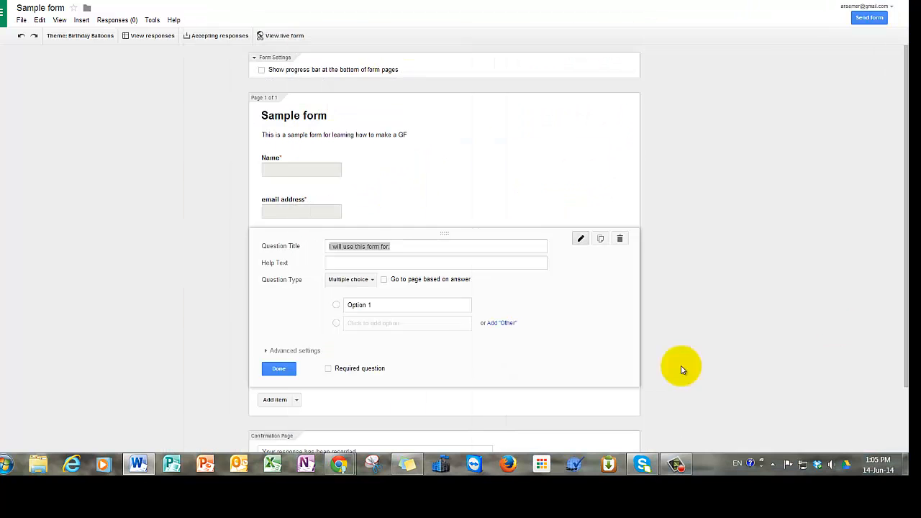
Paste teacher, student and parent details as the options and make the question required.
{"action": "left_click", "coordinate": [382, 306]}
{"action": "key", "text": "ctrl+v"}
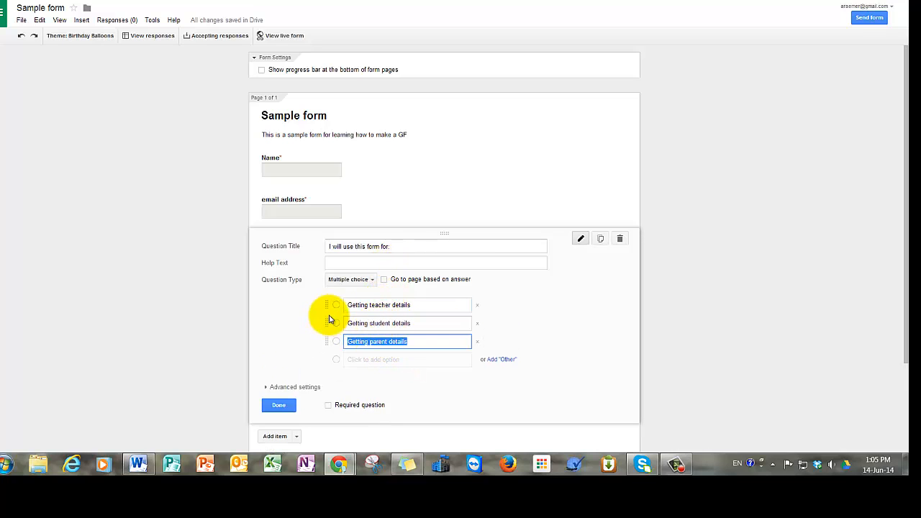
{"action": "left_click", "coordinate": [329, 408]}
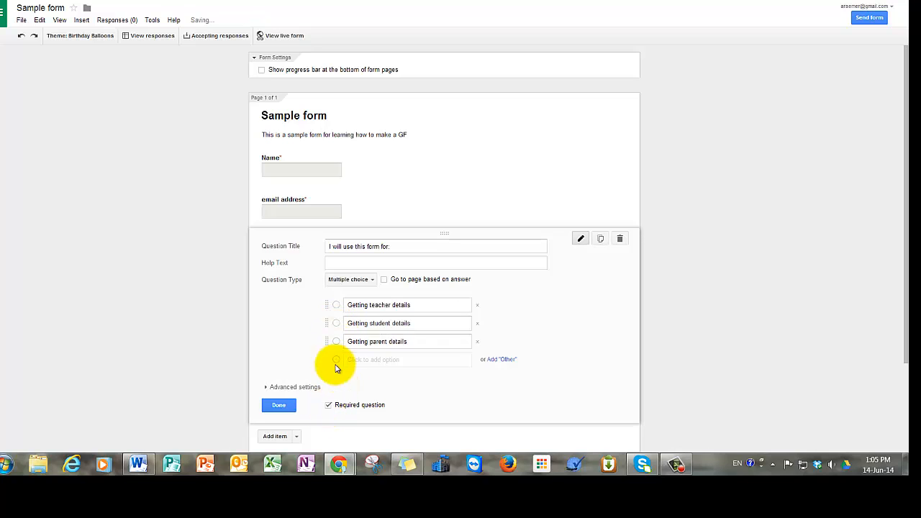
{"action": "left_click", "coordinate": [280, 407]}
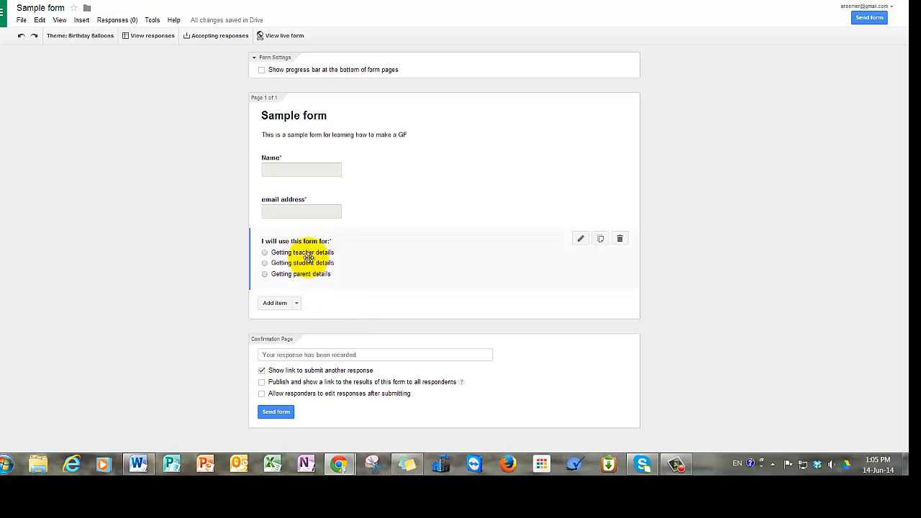
{"action": "left_click", "coordinate": [275, 303]}
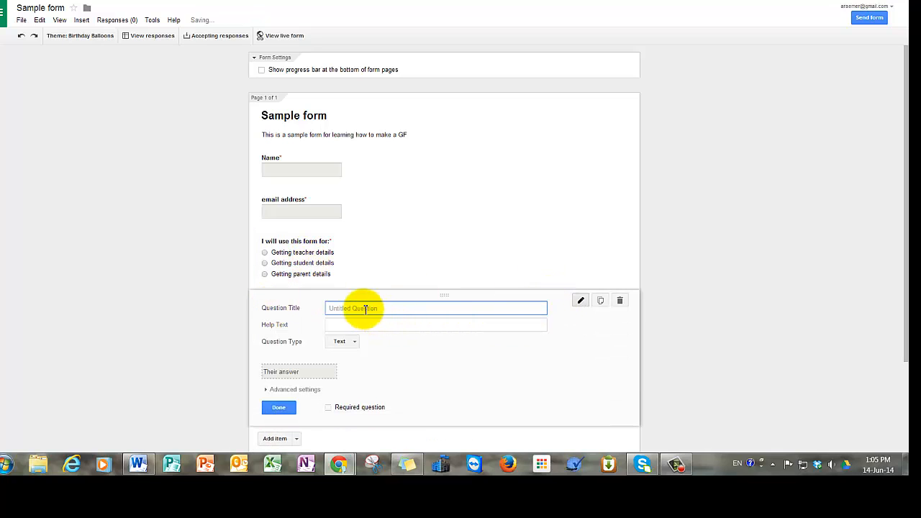
Make 'I will use this for' a required Checkboxes question with teacher, student and parent details.
{"action": "type", "text": "I will use this for"}
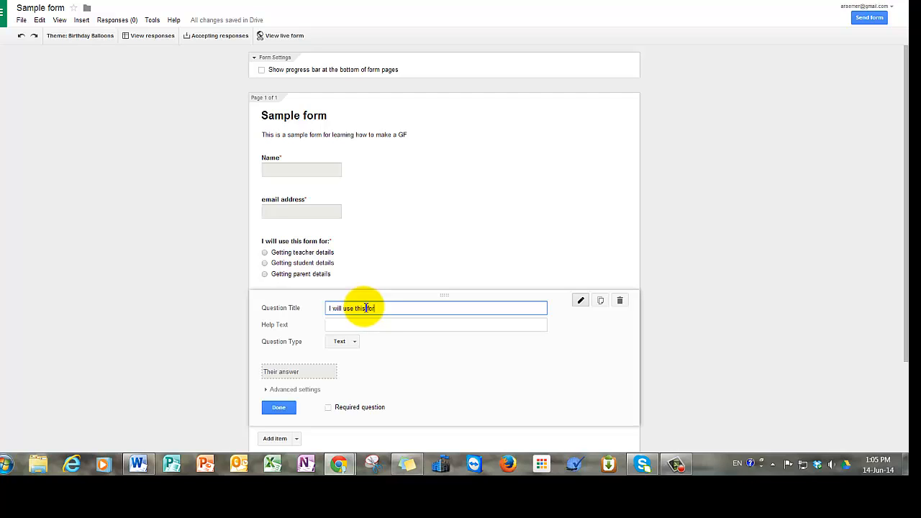
{"action": "left_click", "coordinate": [350, 344]}
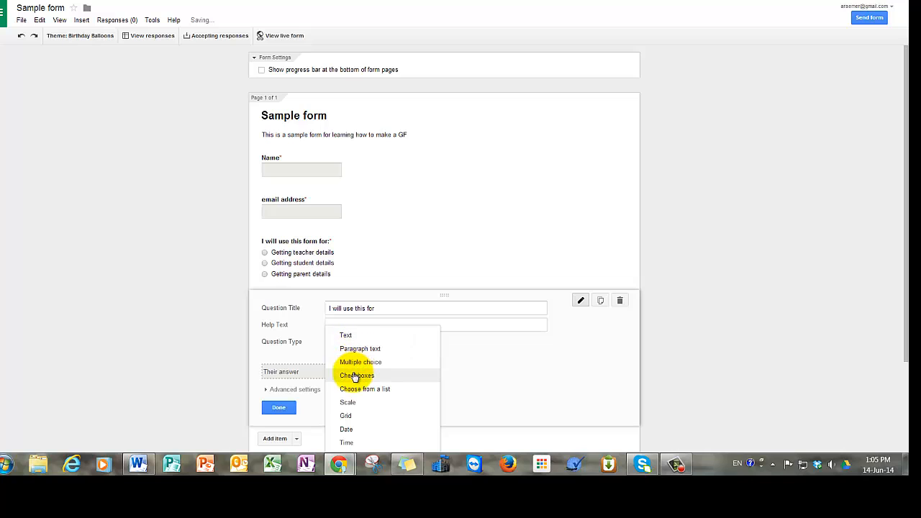
{"action": "left_click", "coordinate": [355, 376]}
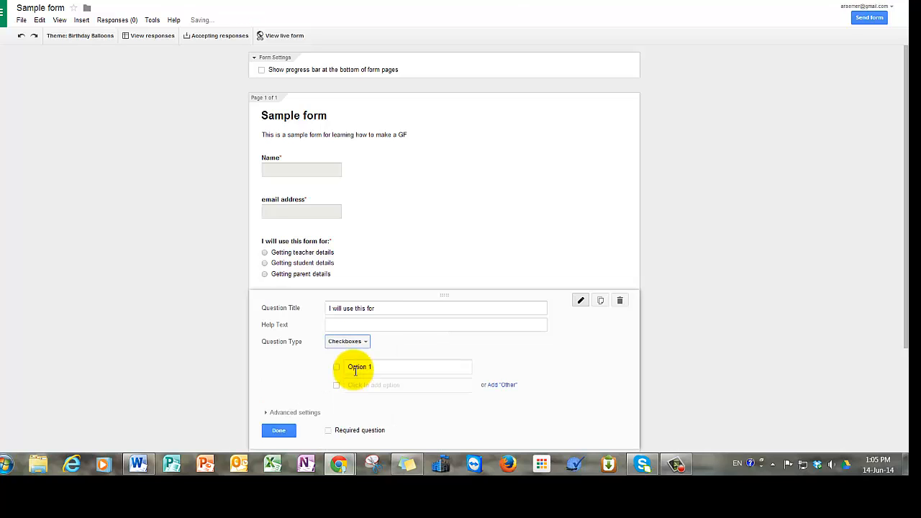
{"action": "left_click", "coordinate": [353, 369]}
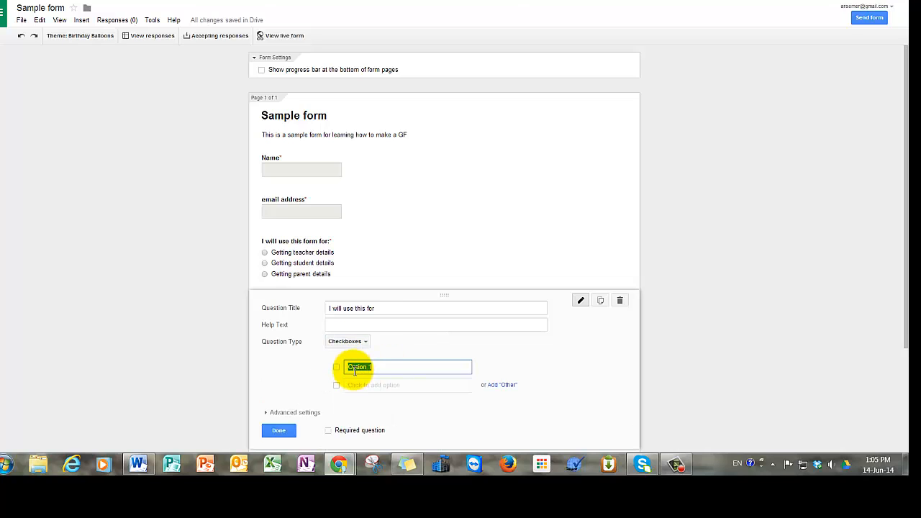
{"action": "key", "text": "ctrl+v"}
{"action": "scroll", "coordinate": [573, 330], "scroll_direction": "down", "scroll_amount": 1}
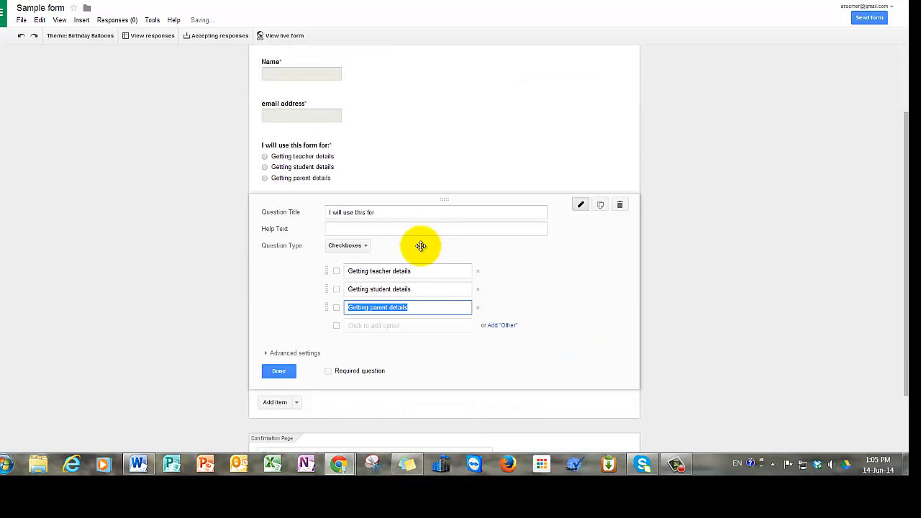
{"action": "left_click", "coordinate": [329, 372]}
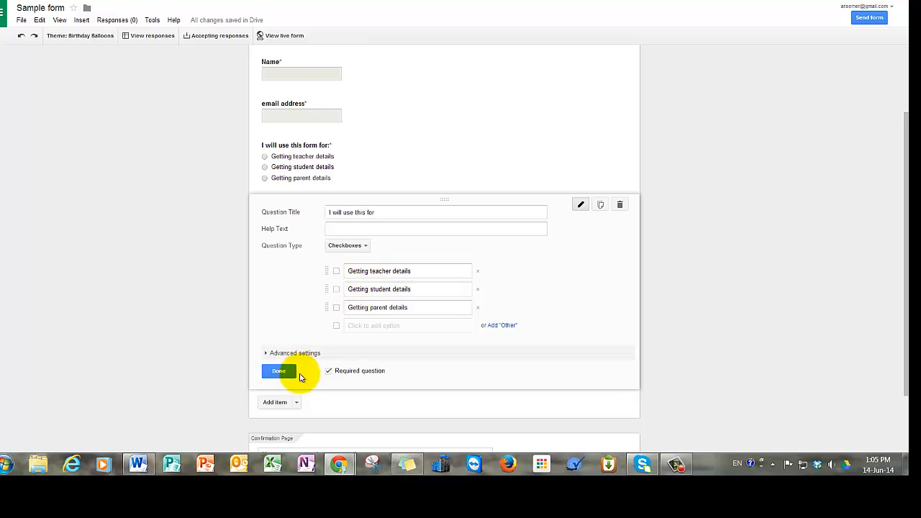
{"action": "left_click", "coordinate": [279, 372]}
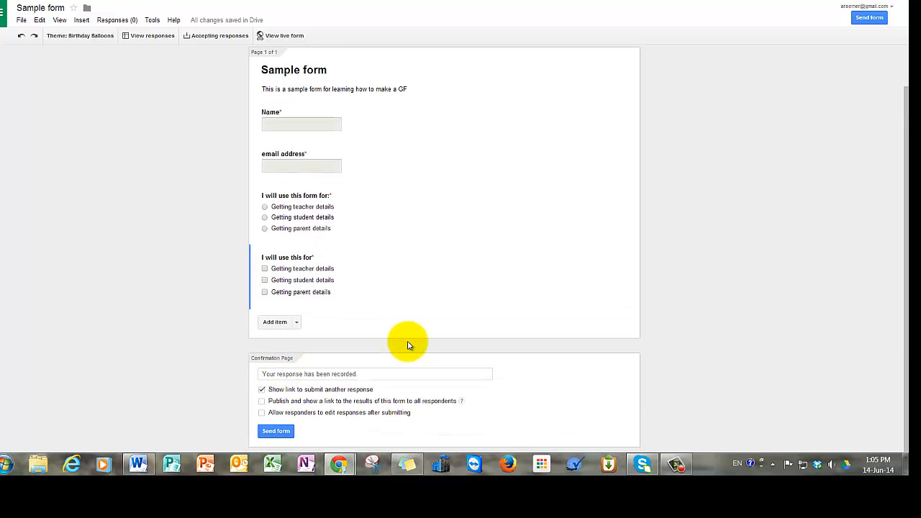
Add 'I will use this for' as a required Choose from a list question with the three pasted options.
{"action": "left_click", "coordinate": [274, 323]}
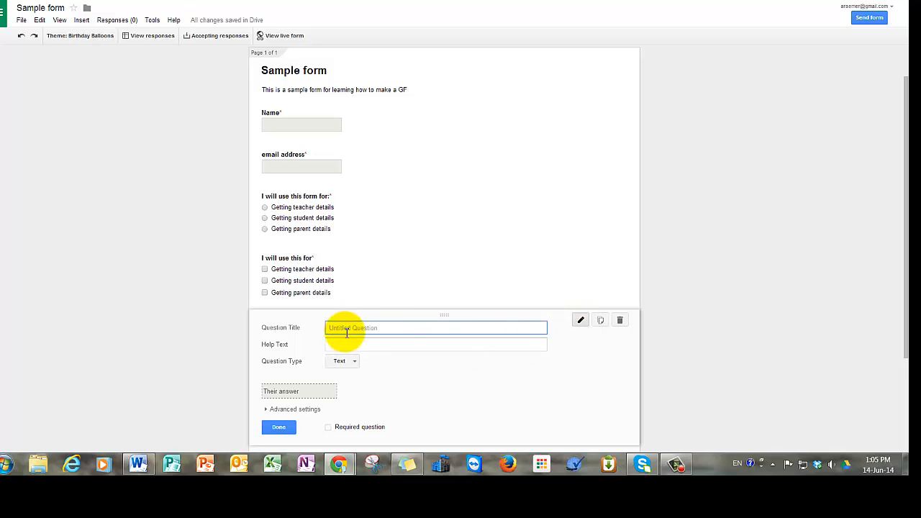
{"action": "type", "text": "("}
{"action": "type", "text": " will use this for"}
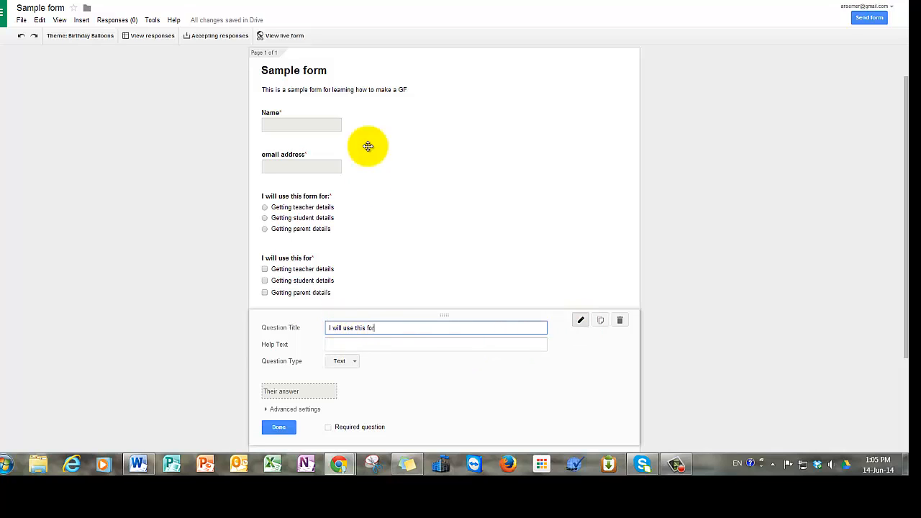
{"action": "left_click", "coordinate": [345, 363]}
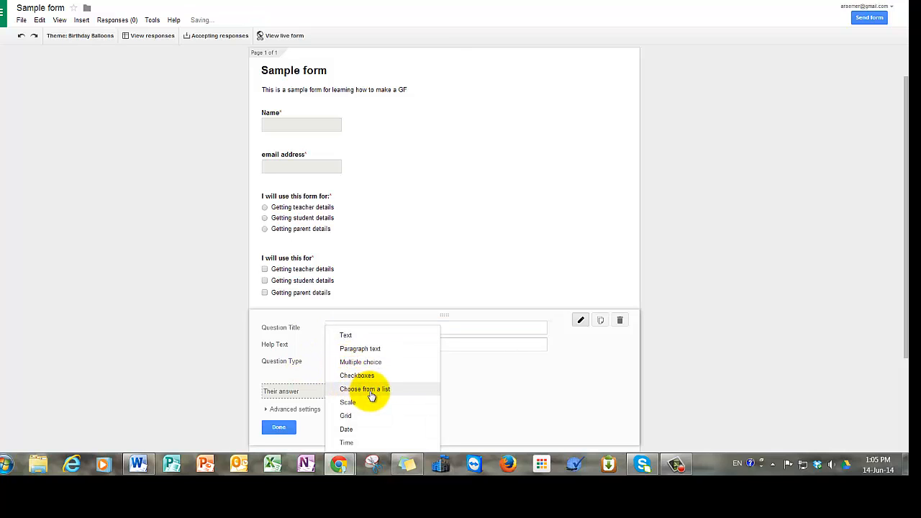
{"action": "left_click", "coordinate": [363, 390]}
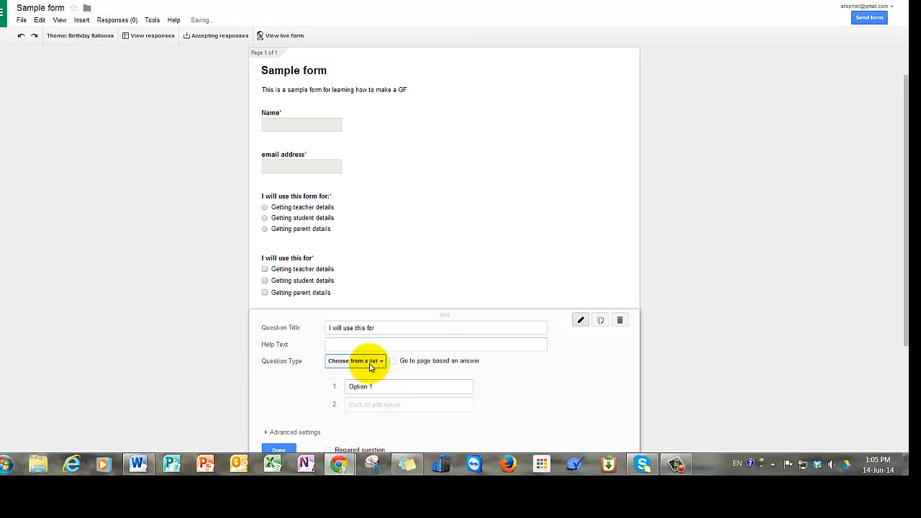
{"action": "left_click", "coordinate": [381, 387]}
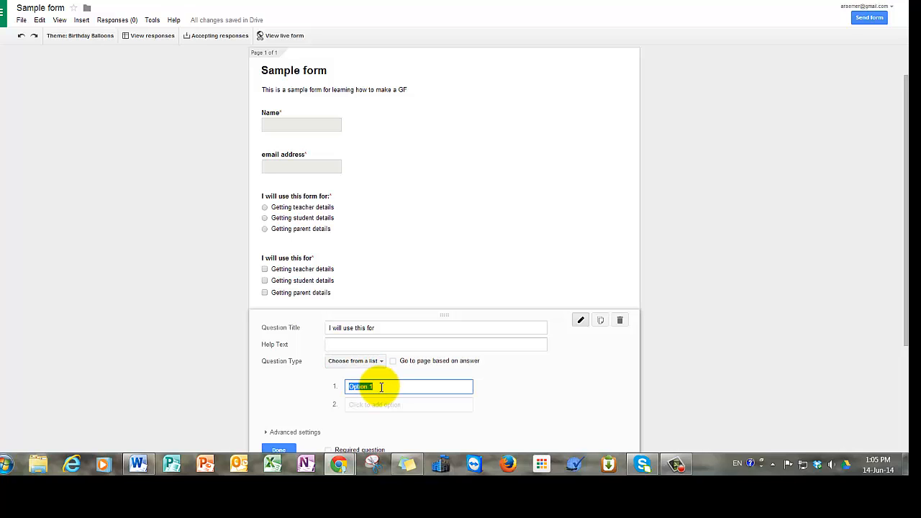
{"action": "key", "text": "ctrl+v"}
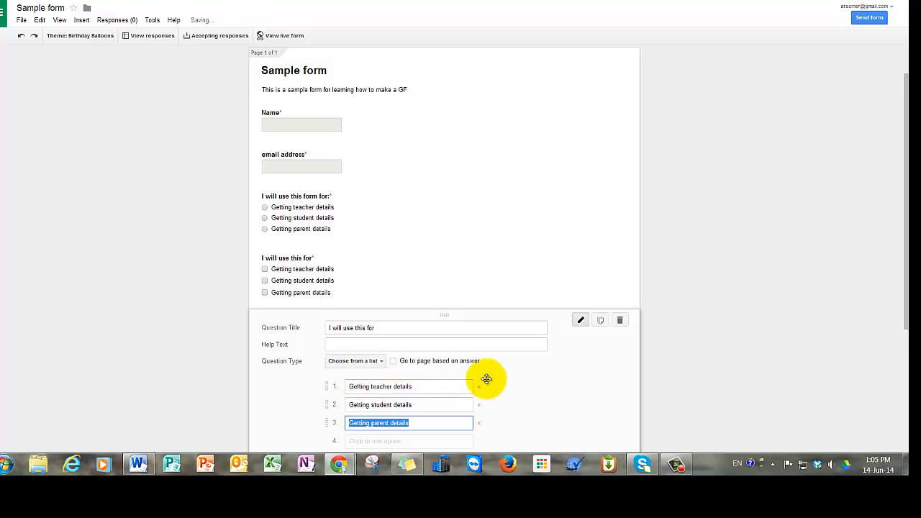
{"action": "scroll", "coordinate": [549, 376], "scroll_direction": "down", "scroll_amount": 1}
{"action": "left_click", "coordinate": [330, 439]}
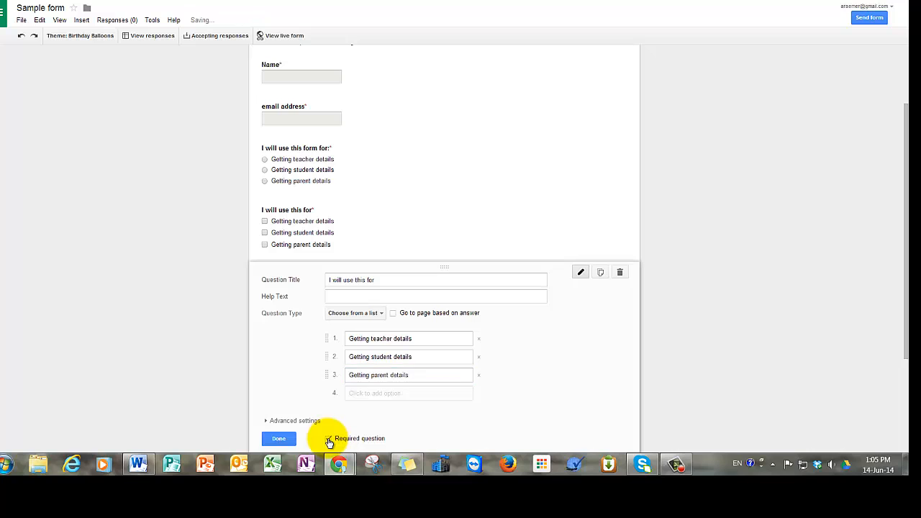
{"action": "left_click", "coordinate": [278, 438]}
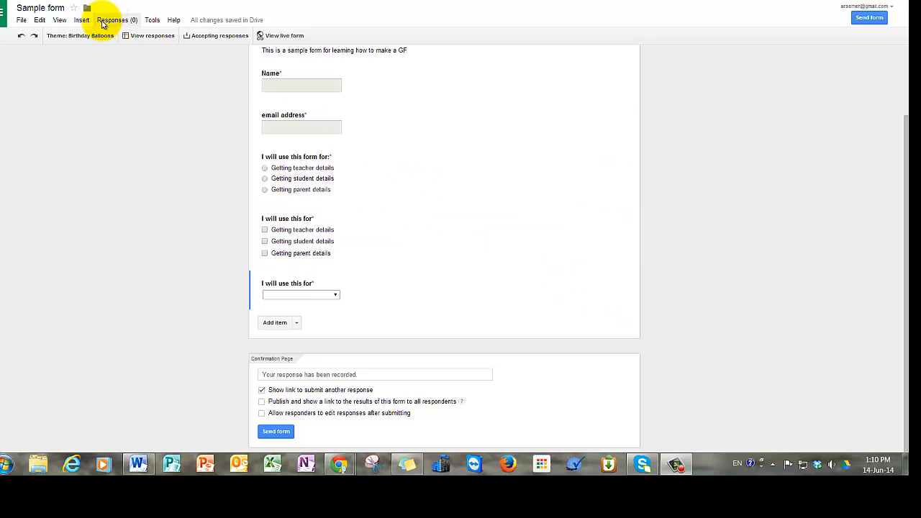
Insert a Big Ben photo from a Google image search below the drop-down question.
{"action": "left_click", "coordinate": [82, 20]}
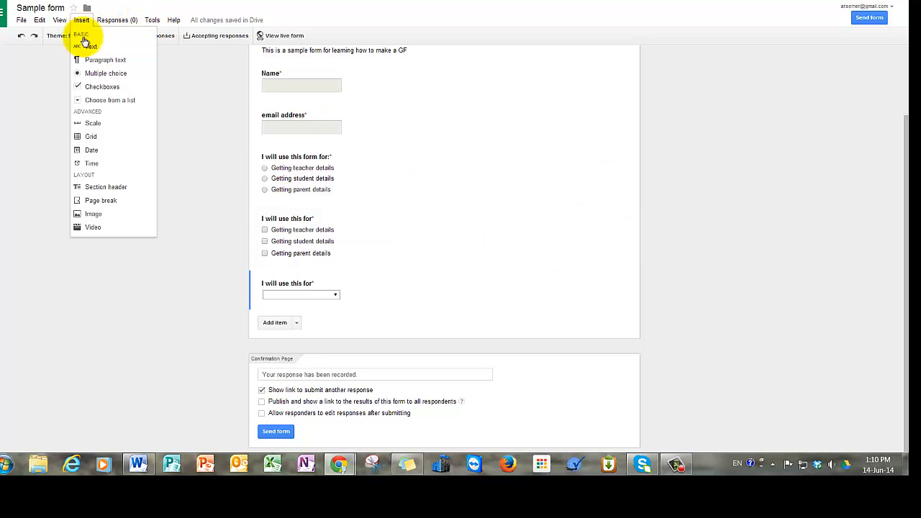
{"action": "left_click", "coordinate": [91, 214]}
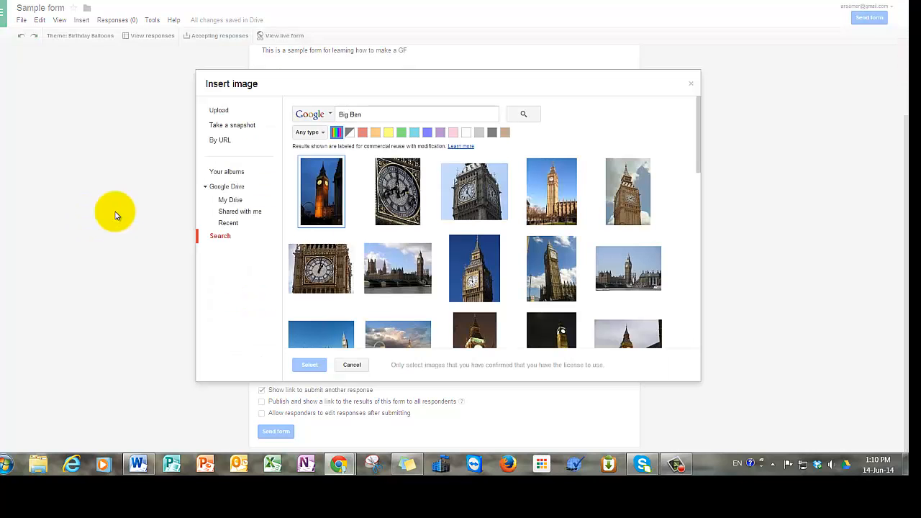
{"action": "double_click", "coordinate": [332, 191]}
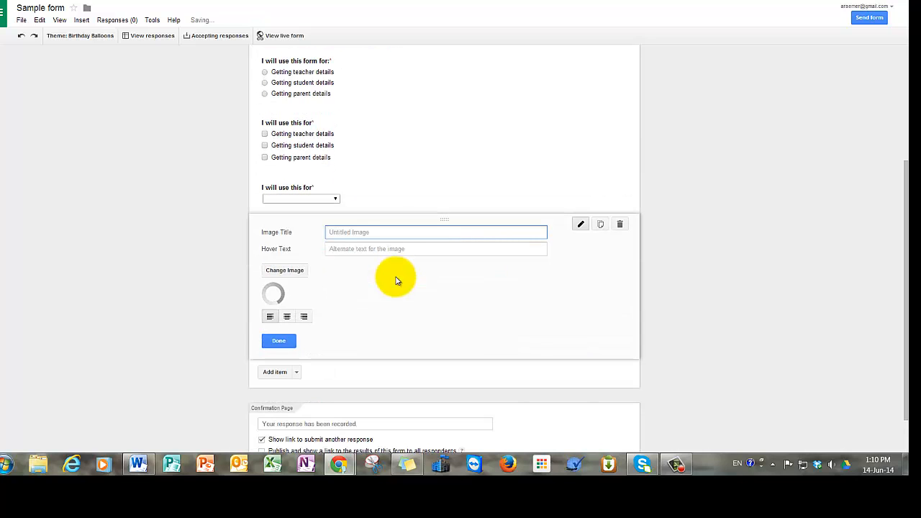
{"action": "scroll", "coordinate": [354, 234], "scroll_direction": "down", "scroll_amount": 4}
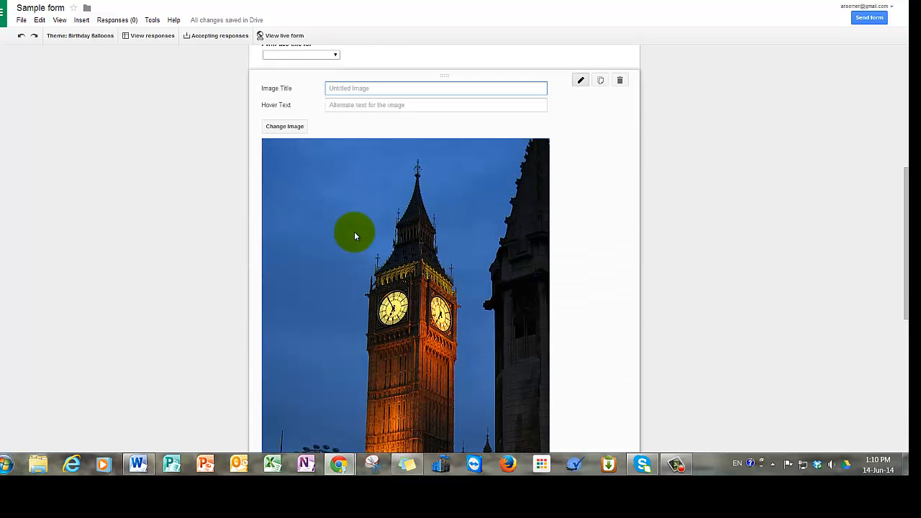
{"action": "scroll", "coordinate": [354, 236], "scroll_direction": "down", "scroll_amount": 3}
{"action": "left_click", "coordinate": [277, 304]}
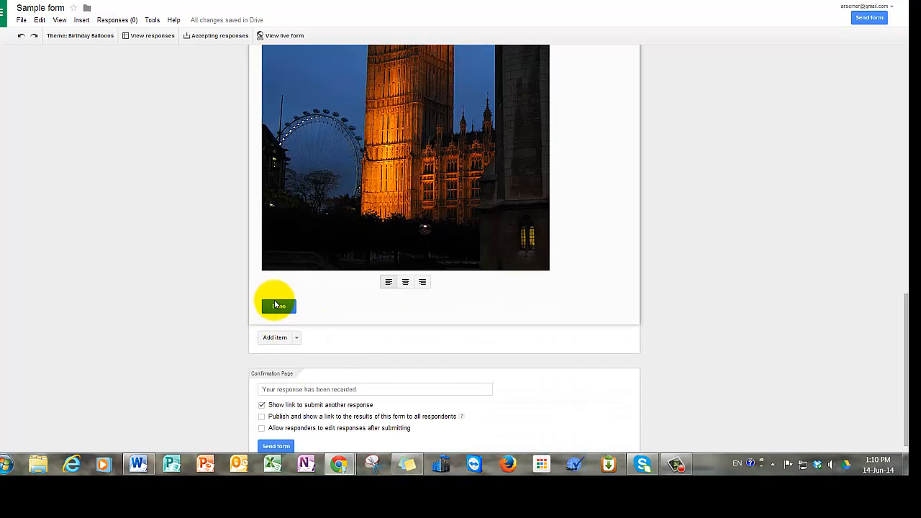
{"action": "scroll", "coordinate": [324, 274], "scroll_direction": "down", "scroll_amount": 2}
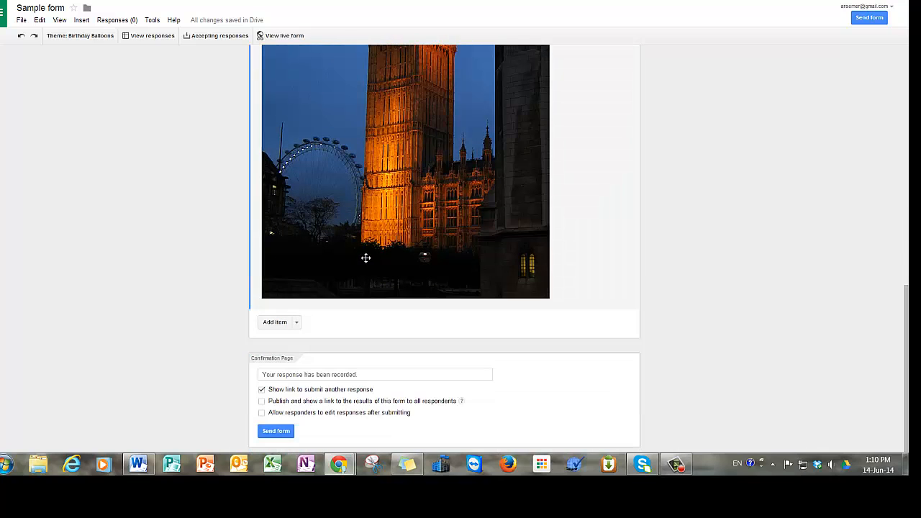
{"action": "left_click", "coordinate": [281, 329]}
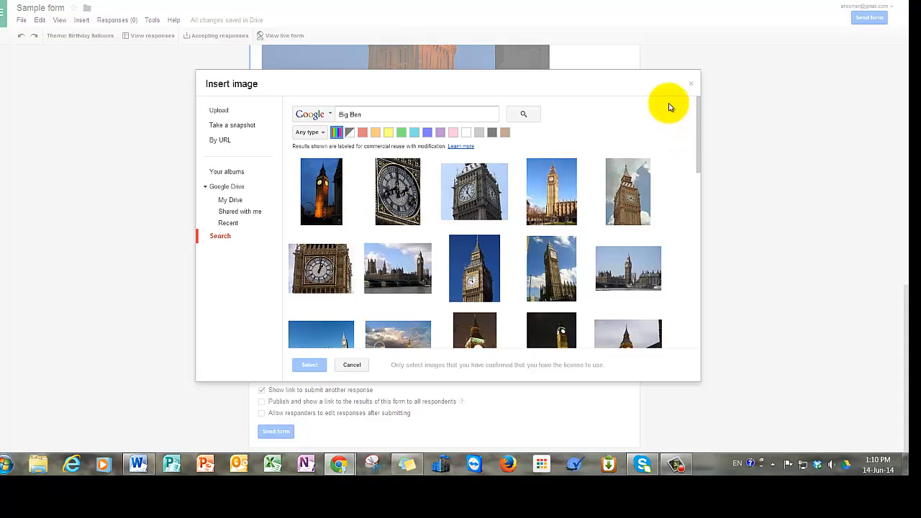
{"action": "left_click", "coordinate": [691, 84]}
{"action": "scroll", "coordinate": [437, 391], "scroll_direction": "down", "scroll_amount": 2}
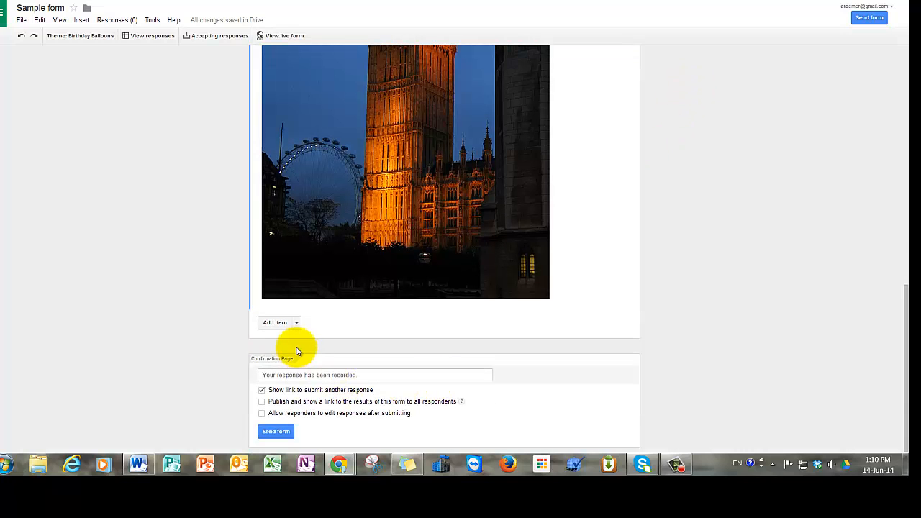
Add required multiple-choice 'Where is this clock?' with options London, Paris and Tel Aviv.
{"action": "left_click", "coordinate": [298, 324]}
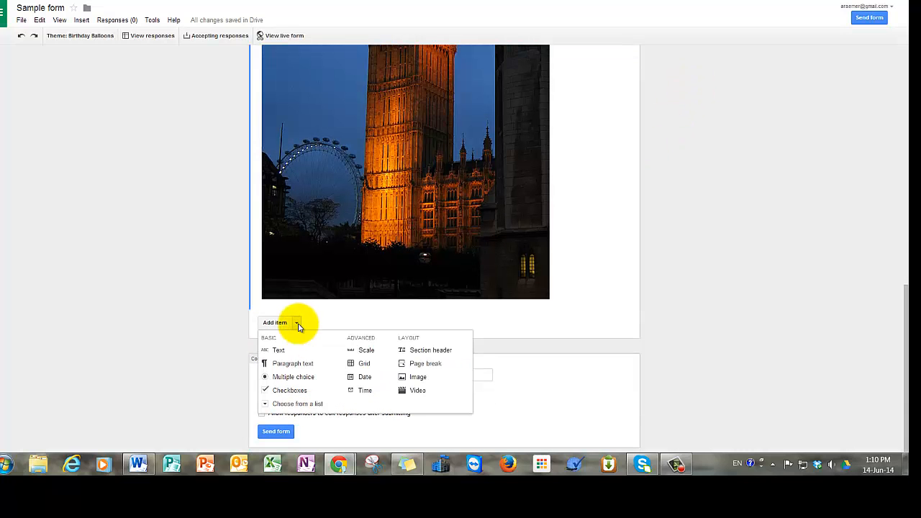
{"action": "left_click", "coordinate": [287, 378]}
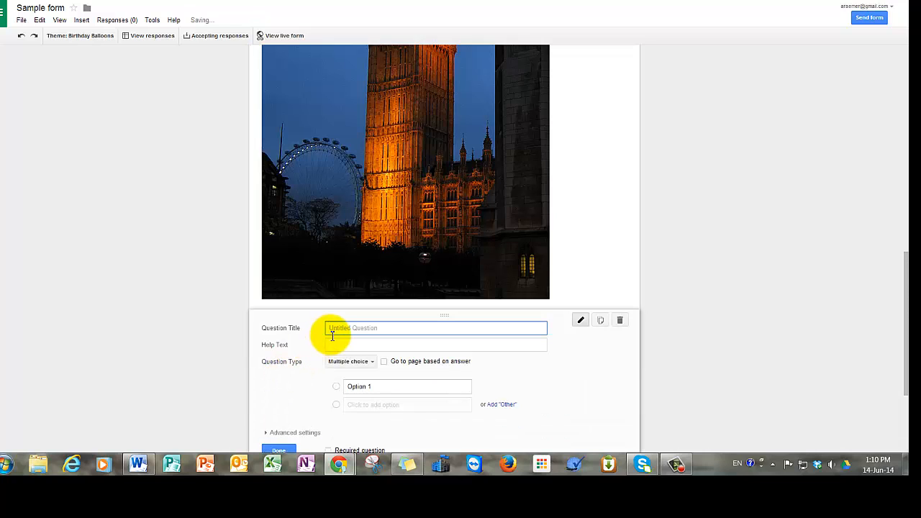
{"action": "type", "text": "Where is this clock?"}
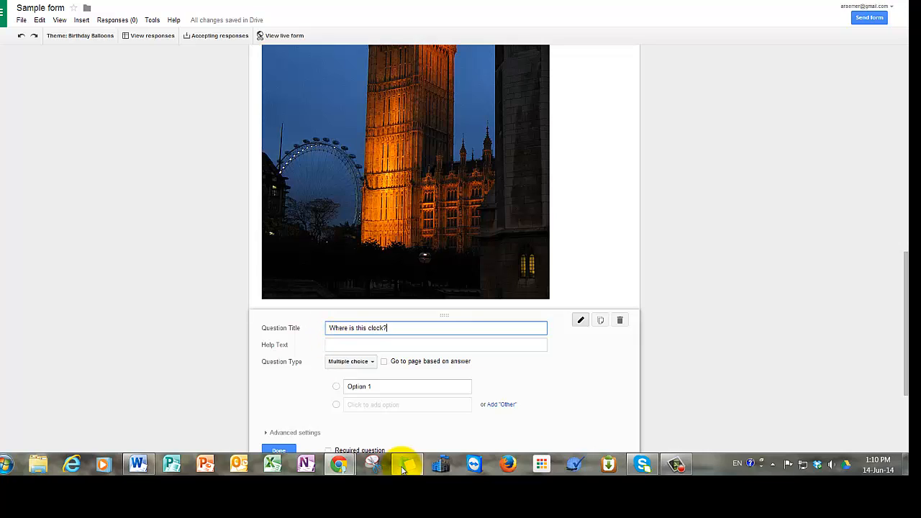
{"action": "left_click", "coordinate": [385, 389]}
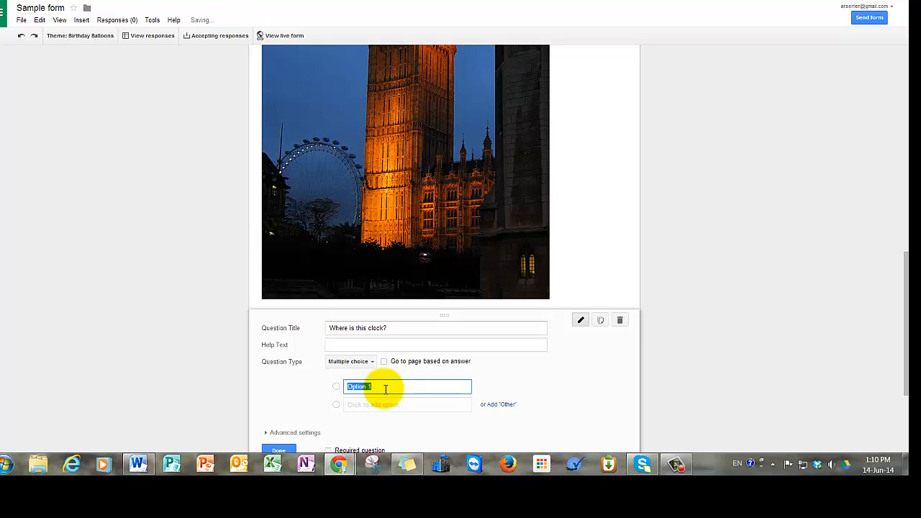
{"action": "type", "text": "London"}
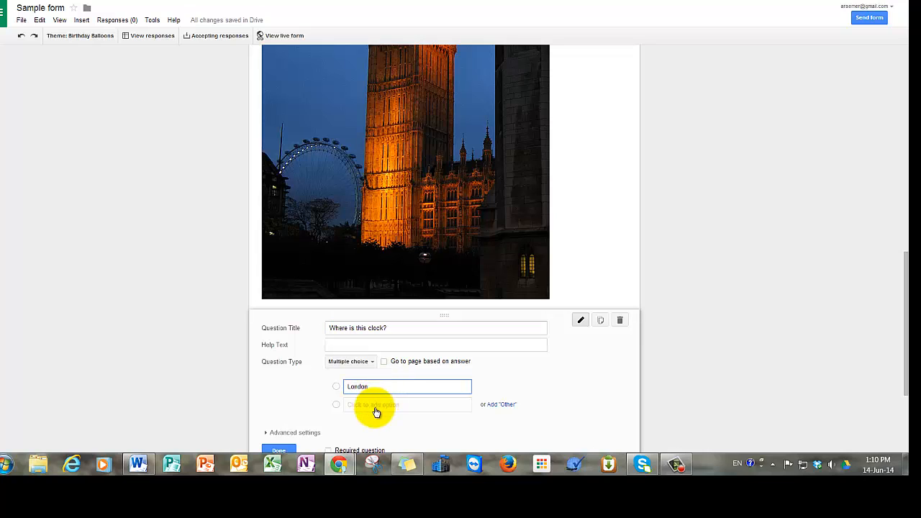
{"action": "left_click", "coordinate": [376, 406]}
{"action": "type", "text": "Paris"}
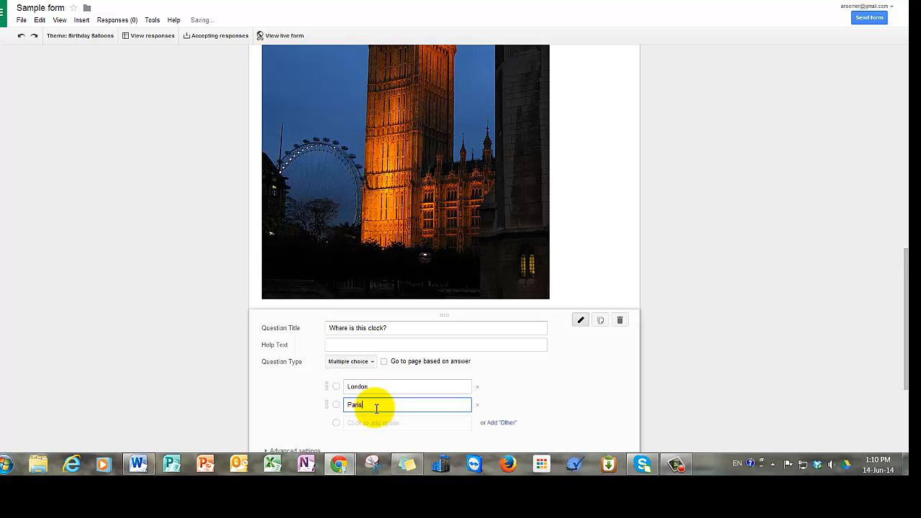
{"action": "scroll", "coordinate": [376, 410], "scroll_direction": "down", "scroll_amount": 1}
{"action": "left_click", "coordinate": [382, 375]}
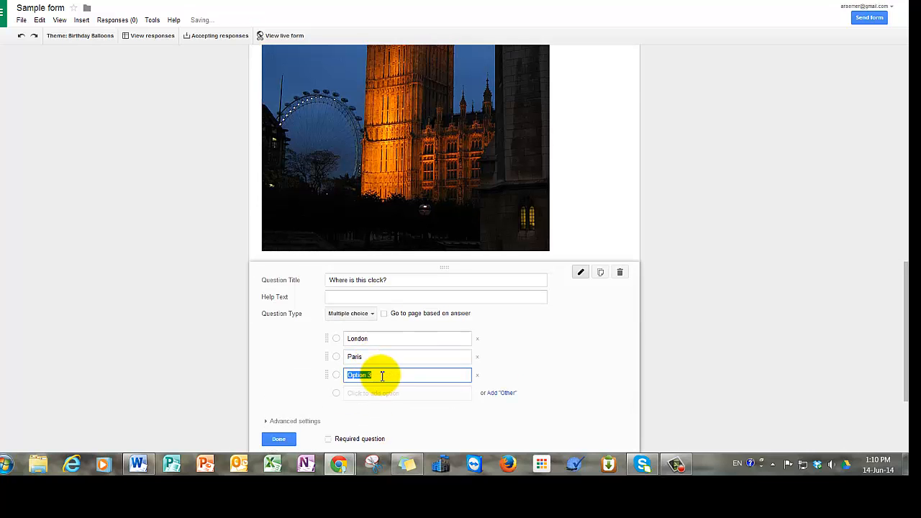
{"action": "type", "text": "Tel Aviv"}
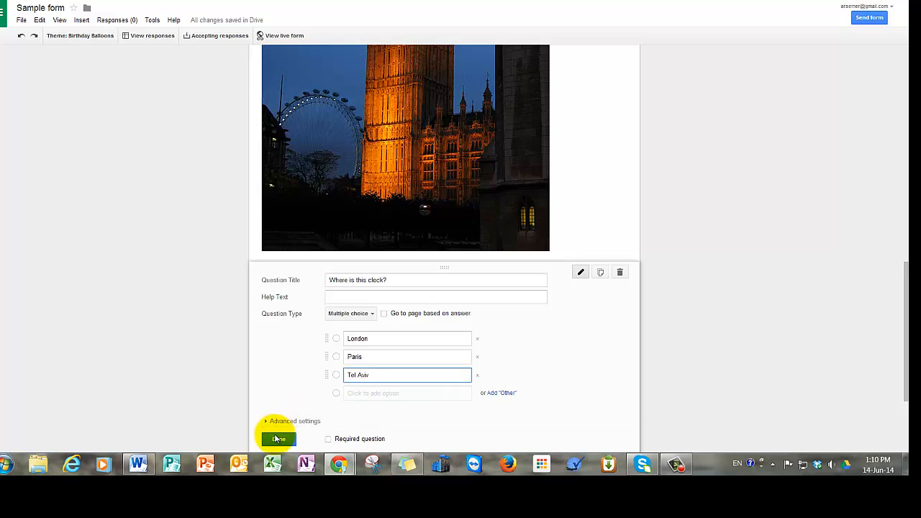
{"action": "left_click", "coordinate": [328, 439]}
{"action": "left_click", "coordinate": [278, 440]}
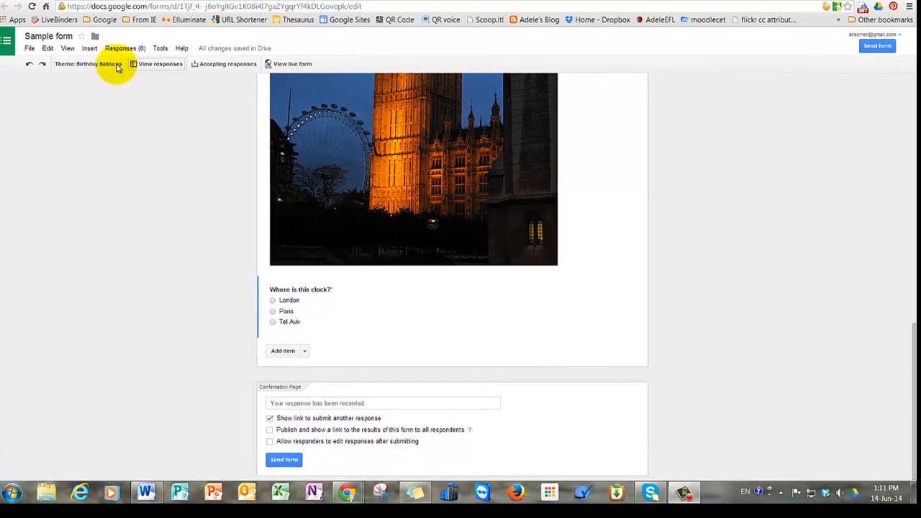
Insert the first YouTube result for 'How to make a balloon dog' into the form.
{"action": "left_click", "coordinate": [89, 48]}
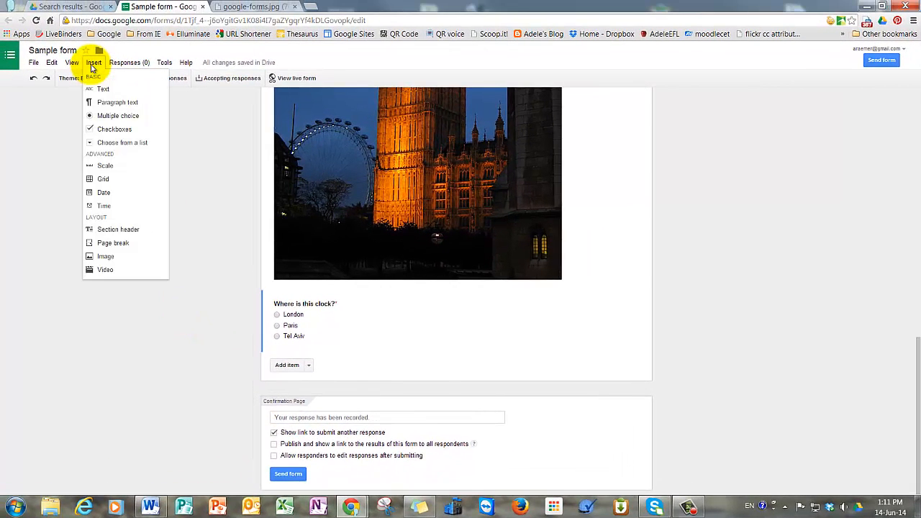
{"action": "left_click", "coordinate": [105, 269]}
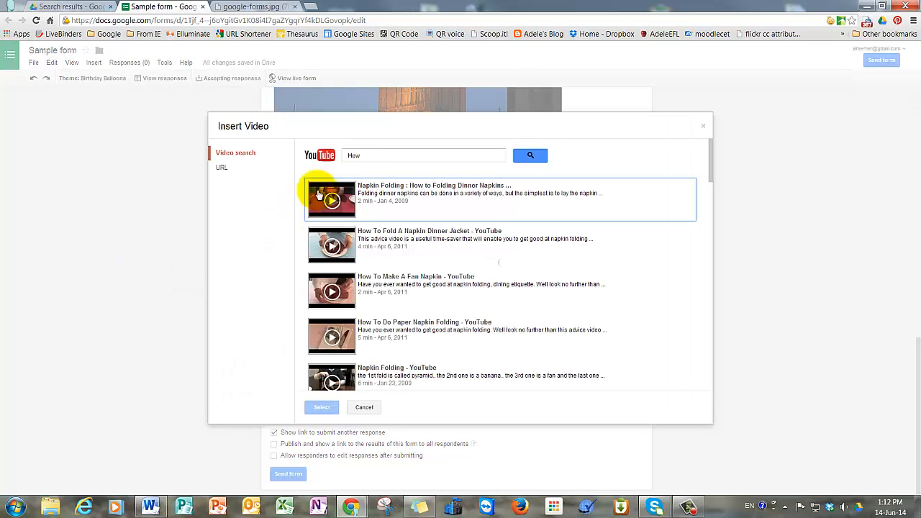
{"action": "left_click", "coordinate": [367, 157]}
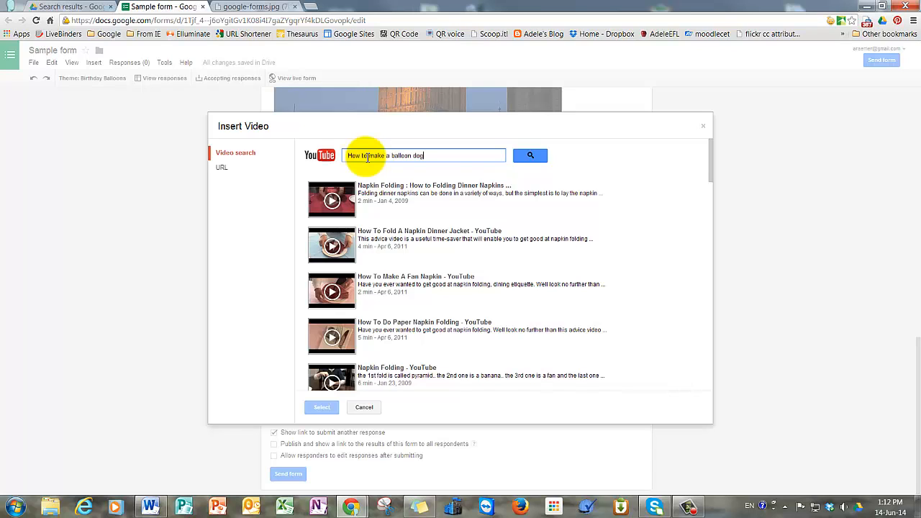
{"action": "left_click", "coordinate": [542, 157]}
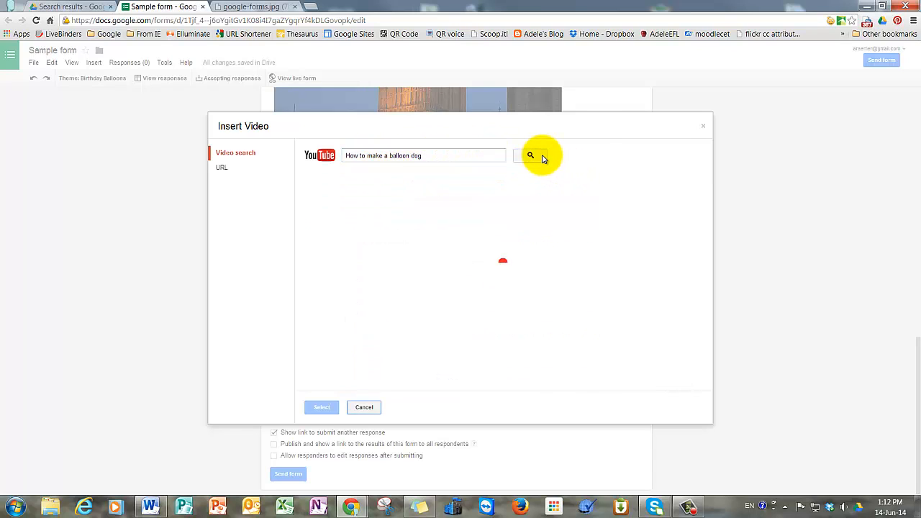
{"action": "left_click", "coordinate": [334, 206]}
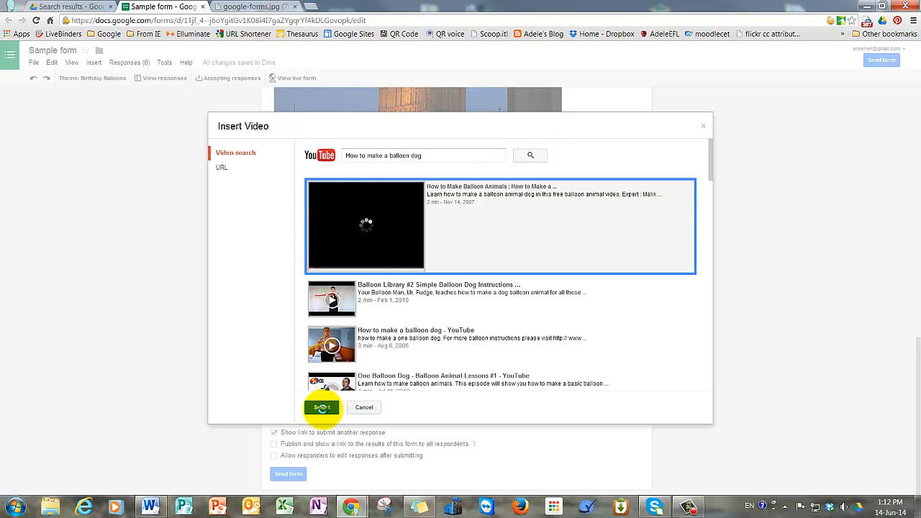
{"action": "left_click", "coordinate": [322, 407]}
Title the video 'Follow the instructions, and bring your dog to your teacher.'.
{"action": "scroll", "coordinate": [458, 406], "scroll_direction": "down", "scroll_amount": 5}
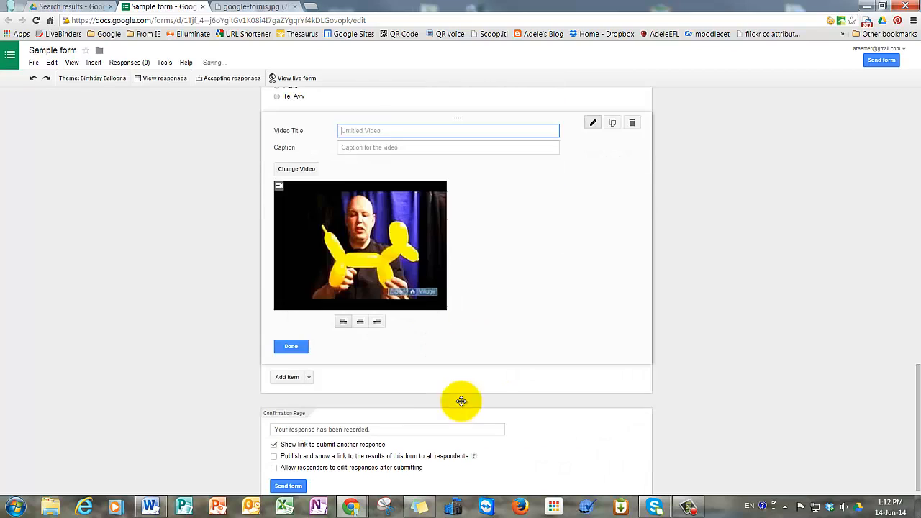
{"action": "type", "text": "Follow th"}
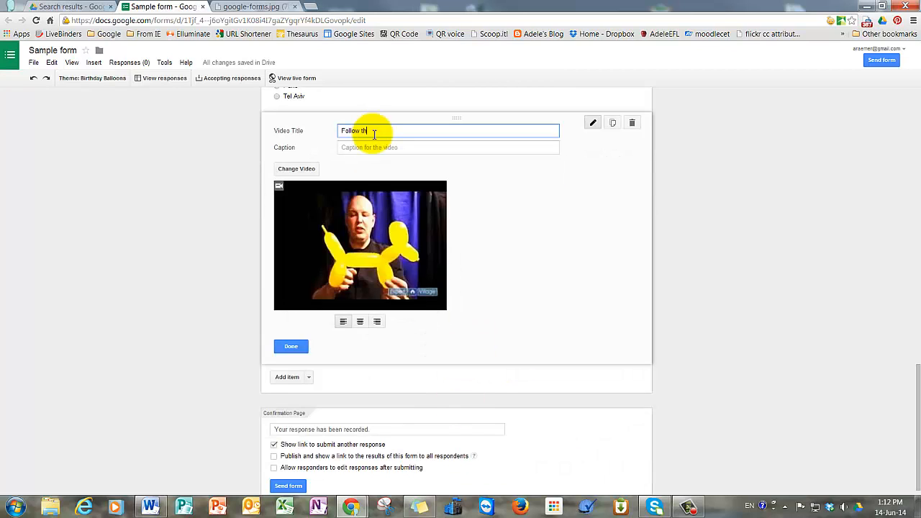
{"action": "type", "text": "e instructions, and bring your dog to your teacher."}
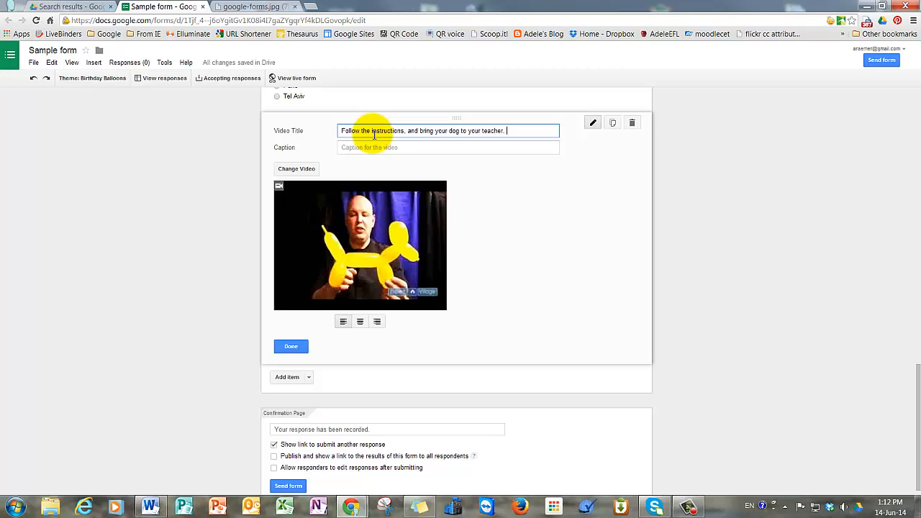
{"action": "scroll", "coordinate": [592, 329], "scroll_direction": "down", "scroll_amount": 1}
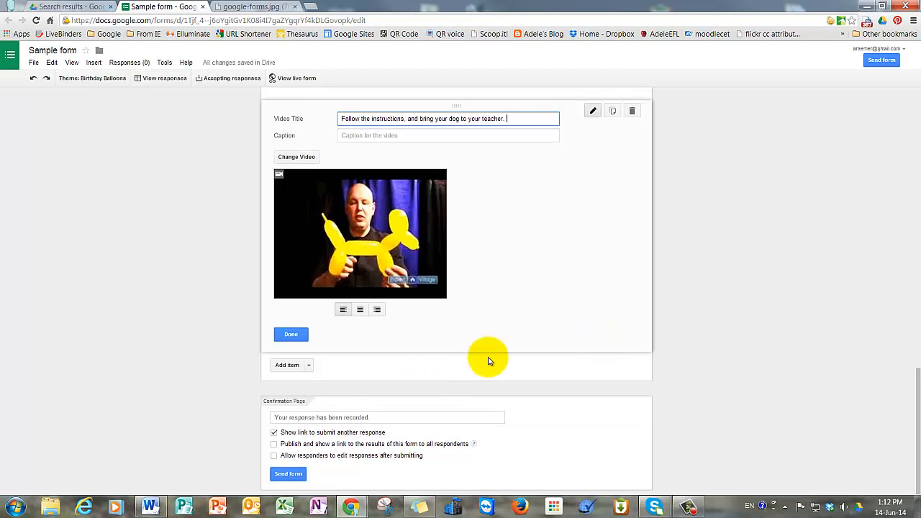
Change the confirmation message to 'Thanks for sending your answers!' and allow responders to edit after submitting.
{"action": "left_click", "coordinate": [377, 419]}
{"action": "left_click_drag", "start_coordinate": [377, 419], "coordinate": [273, 418]}
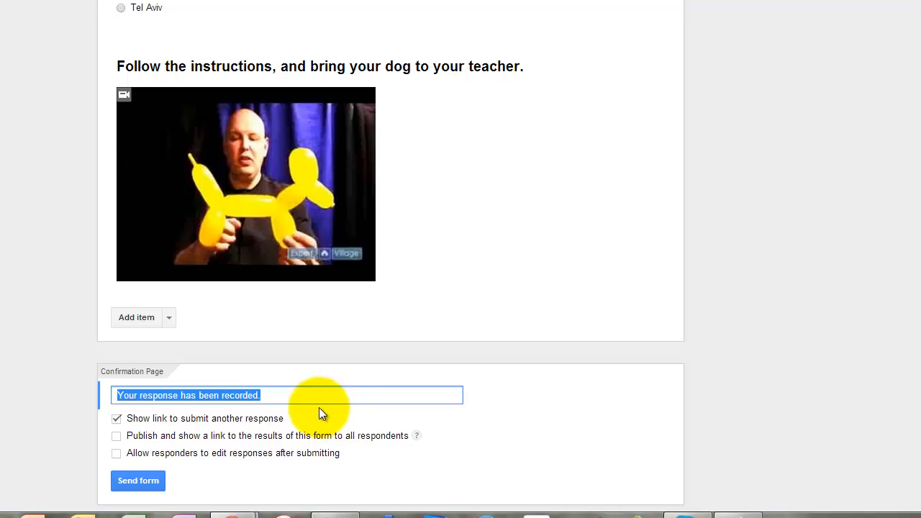
{"action": "left_click", "coordinate": [269, 398]}
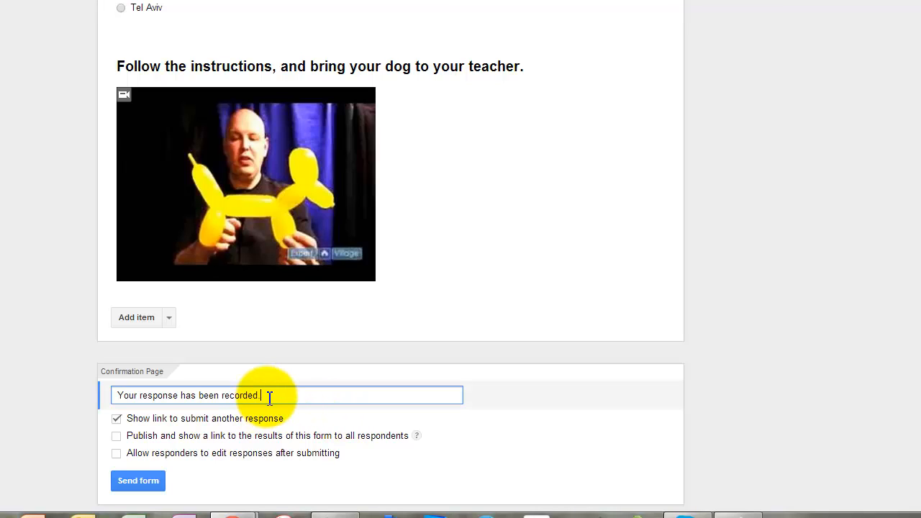
{"action": "left_click_drag", "start_coordinate": [269, 399], "coordinate": [72, 382]}
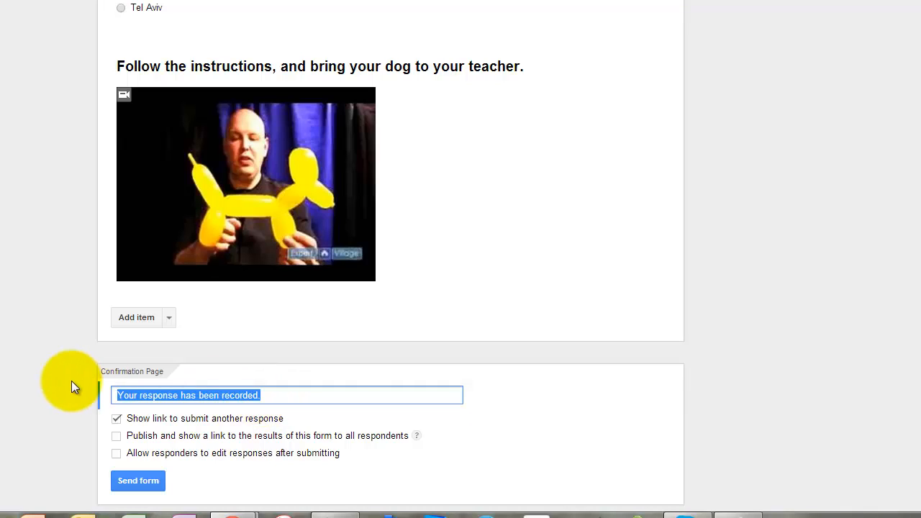
{"action": "type", "text": "Thanks for sendi"}
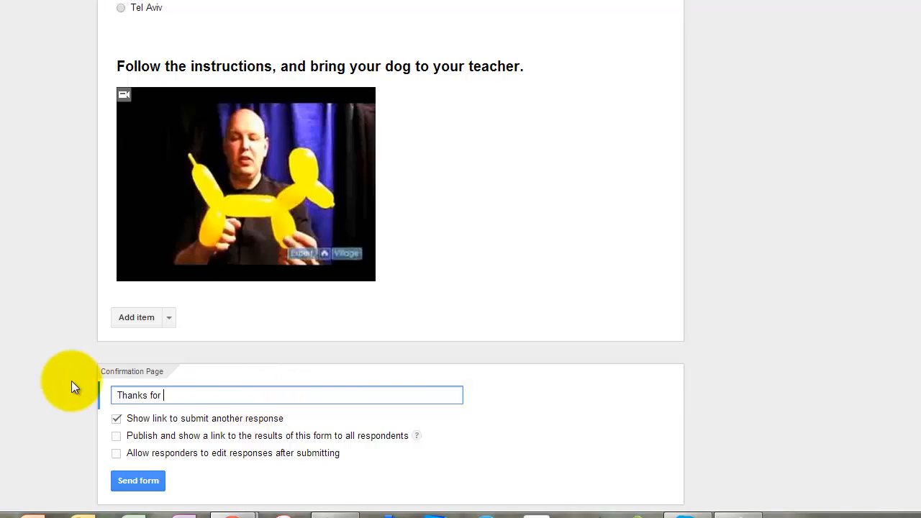
{"action": "type", "text": "ng your answers!"}
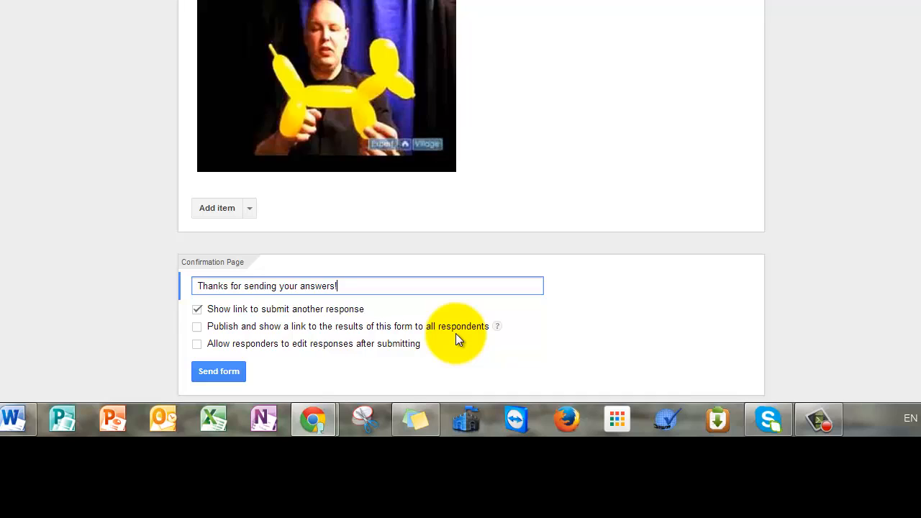
{"action": "left_click", "coordinate": [197, 345]}
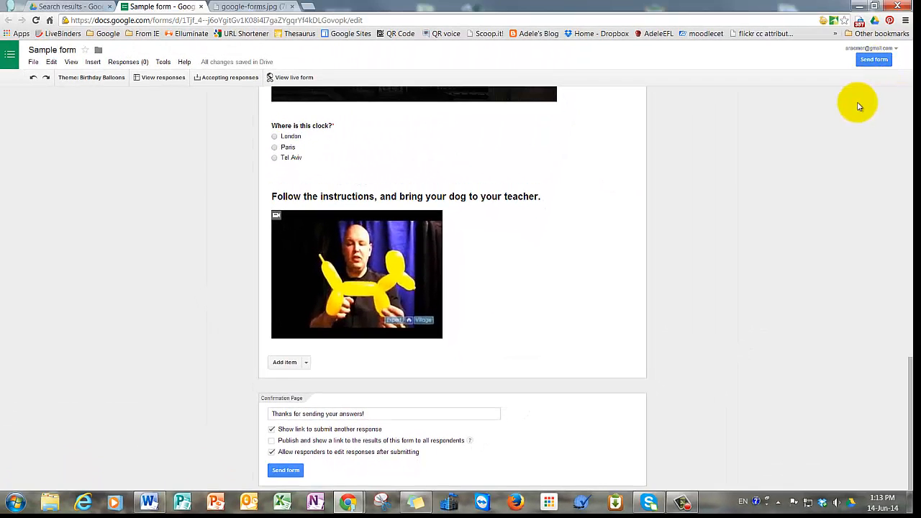
{"action": "left_click", "coordinate": [875, 62]}
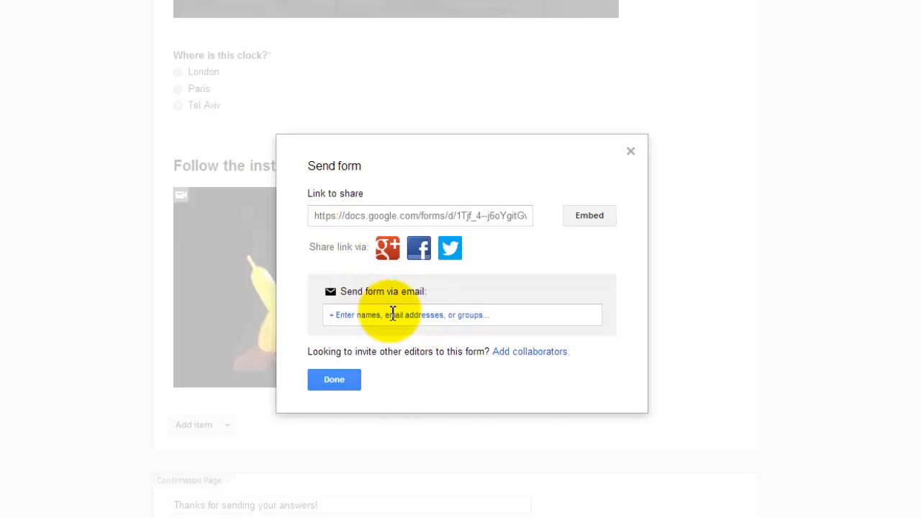
{"action": "left_click", "coordinate": [392, 315]}
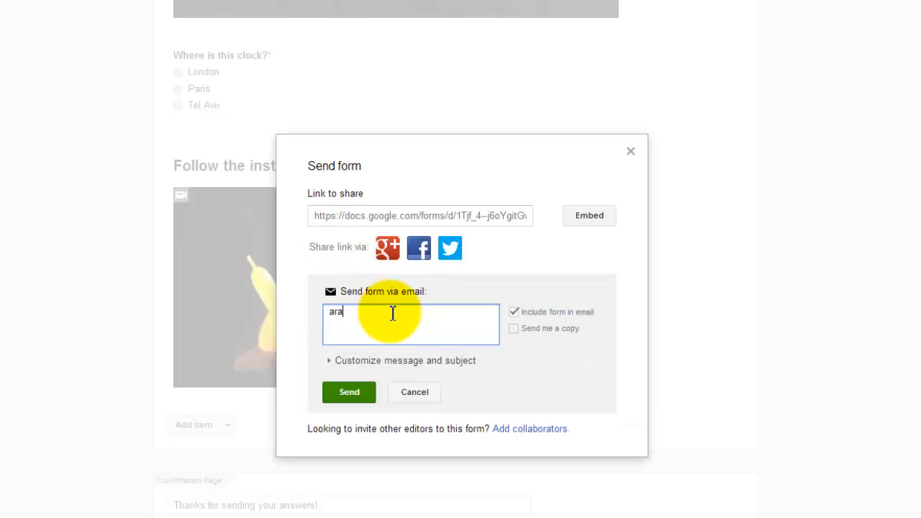
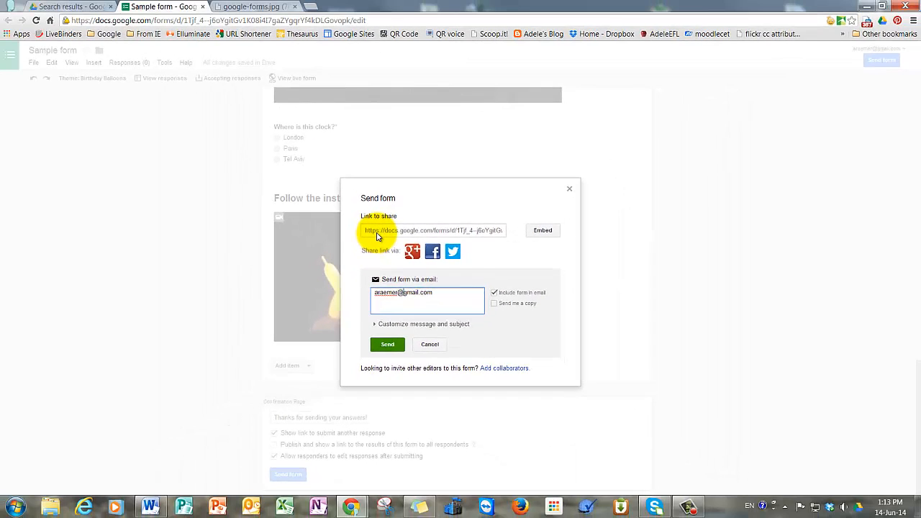
{"action": "left_click", "coordinate": [378, 236]}
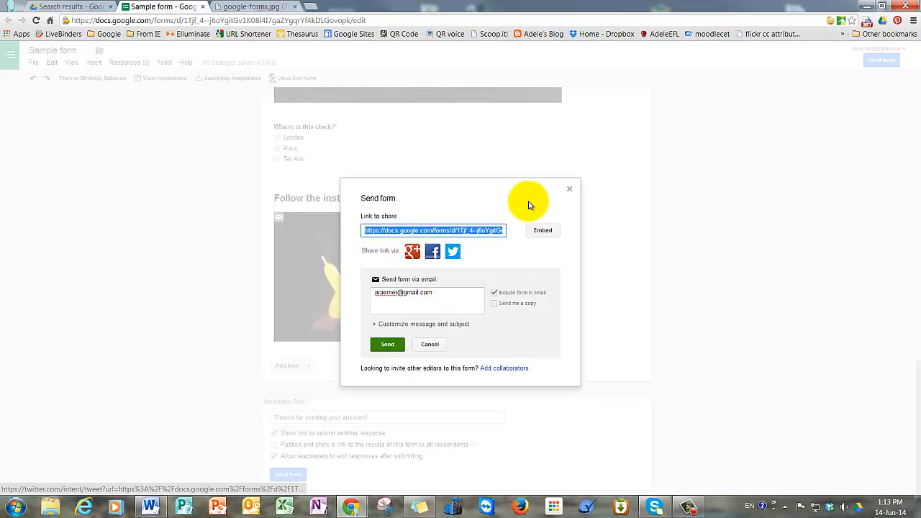
{"action": "left_click", "coordinate": [569, 189]}
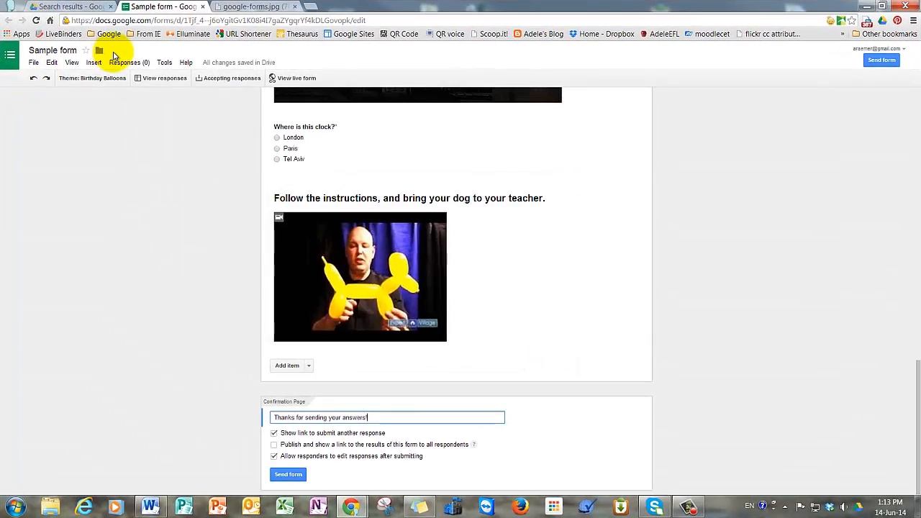
Open the live Sample form in a new tab and look over its questions.
{"action": "left_click", "coordinate": [72, 63]}
{"action": "left_click", "coordinate": [90, 92]}
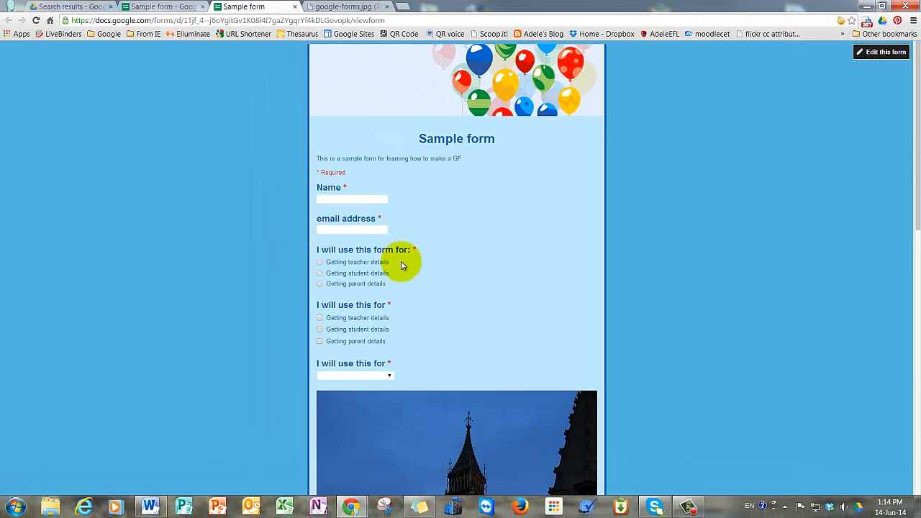
{"action": "scroll", "coordinate": [555, 281], "scroll_direction": "down", "scroll_amount": 6}
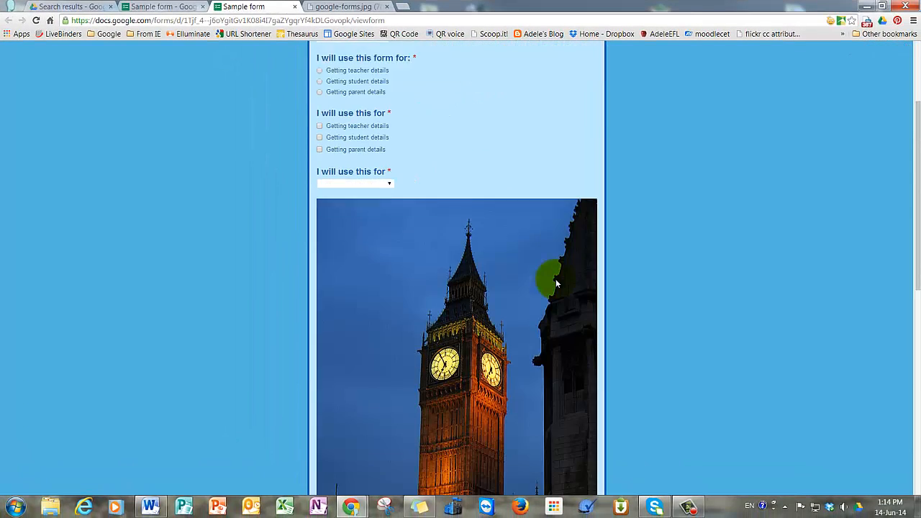
{"action": "scroll", "coordinate": [556, 283], "scroll_direction": "down", "scroll_amount": 2}
{"action": "scroll", "coordinate": [556, 281], "scroll_direction": "up", "scroll_amount": 10}
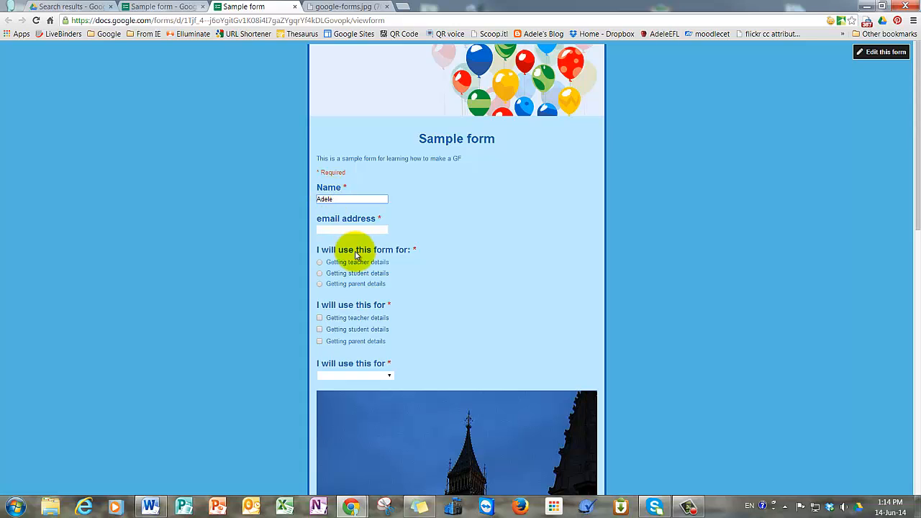
Enter an email address, choose Getting teacher details, and tick teacher, student and parent details.
{"action": "left_click", "coordinate": [354, 230]}
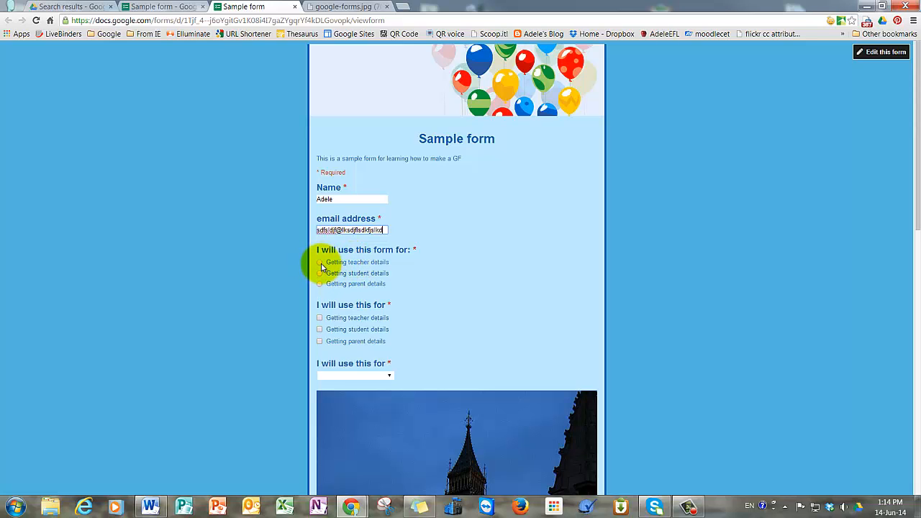
{"action": "left_click", "coordinate": [320, 283]}
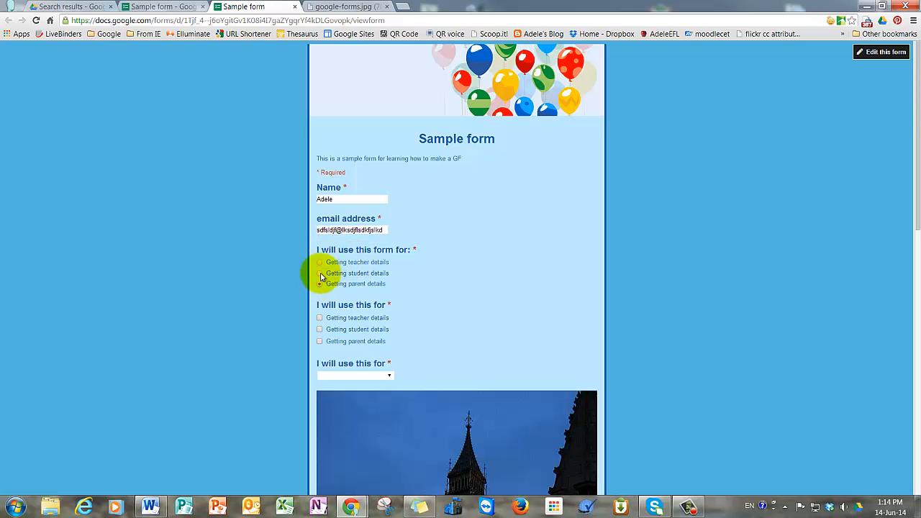
{"action": "left_click", "coordinate": [320, 263]}
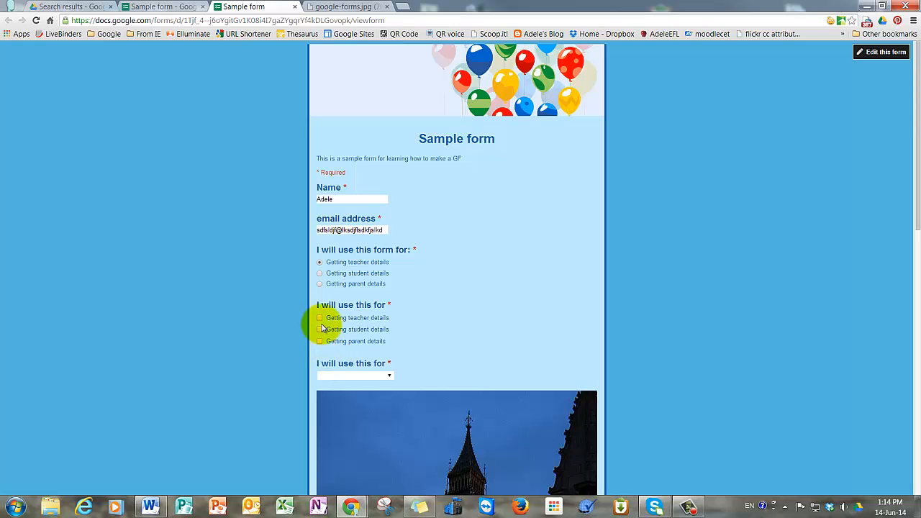
{"action": "left_click", "coordinate": [320, 318]}
{"action": "left_click", "coordinate": [319, 329]}
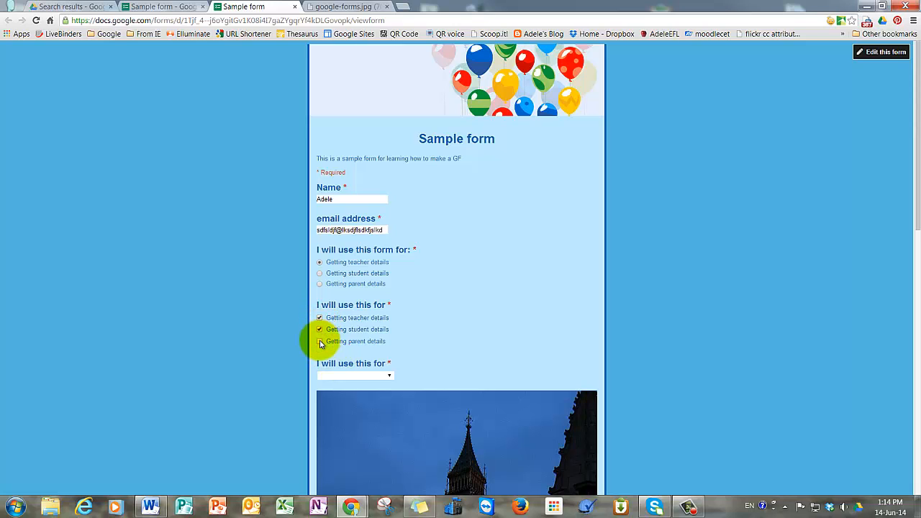
{"action": "left_click", "coordinate": [320, 341]}
Pick Getting student details in the dropdown, answer London for the clock, and submit.
{"action": "left_click", "coordinate": [386, 375]}
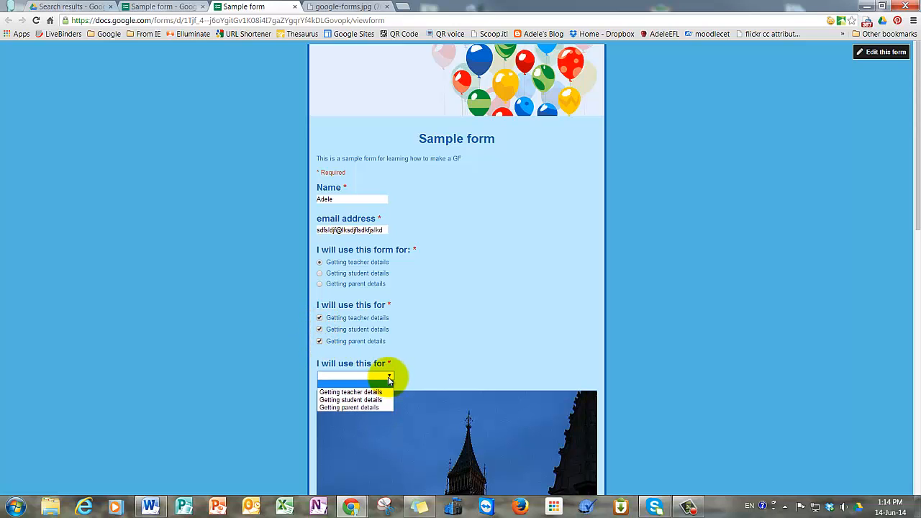
{"action": "left_click", "coordinate": [386, 395]}
{"action": "scroll", "coordinate": [454, 344], "scroll_direction": "down", "scroll_amount": 5}
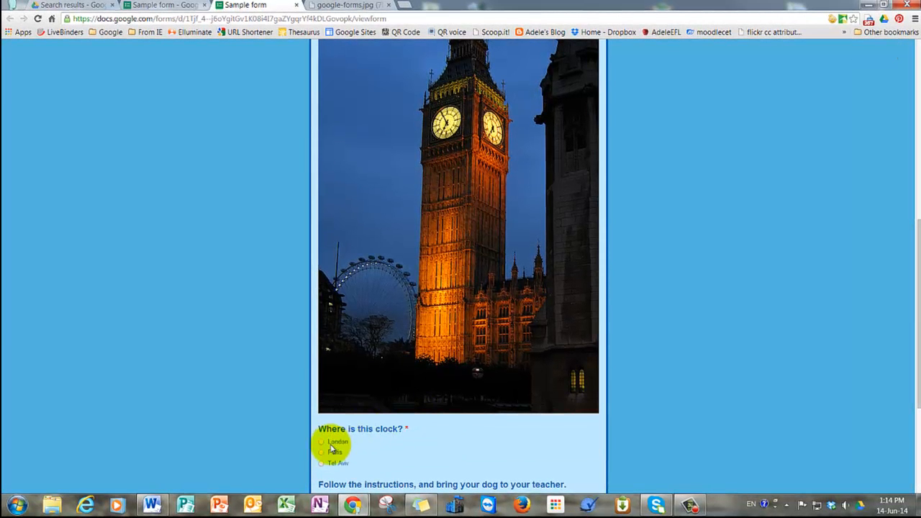
{"action": "left_click", "coordinate": [323, 442]}
{"action": "scroll", "coordinate": [446, 434], "scroll_direction": "down", "scroll_amount": 3}
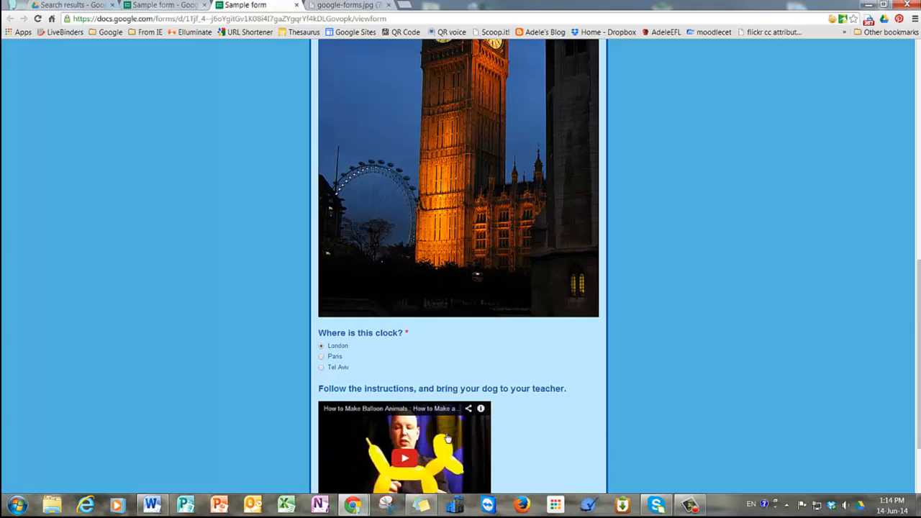
{"action": "scroll", "coordinate": [395, 371], "scroll_direction": "down", "scroll_amount": 1}
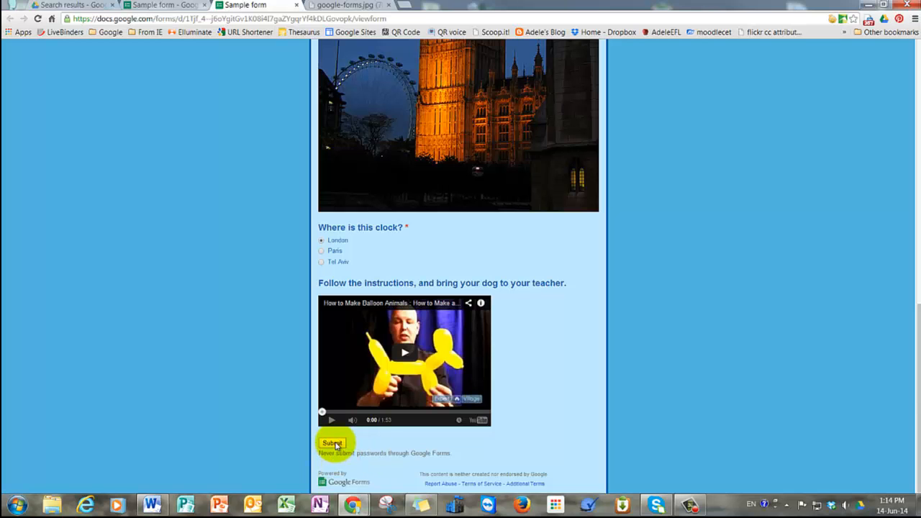
{"action": "left_click", "coordinate": [333, 443]}
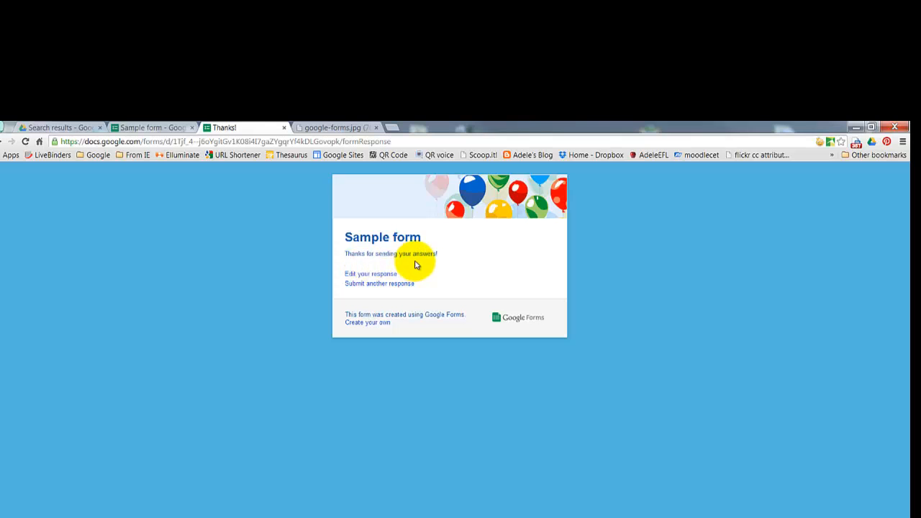
Edit the submitted response so the clock answer is Paris, resubmit, and return to the editor's Responses.
{"action": "left_click", "coordinate": [380, 276]}
{"action": "scroll", "coordinate": [386, 512], "scroll_direction": "down", "scroll_amount": 10}
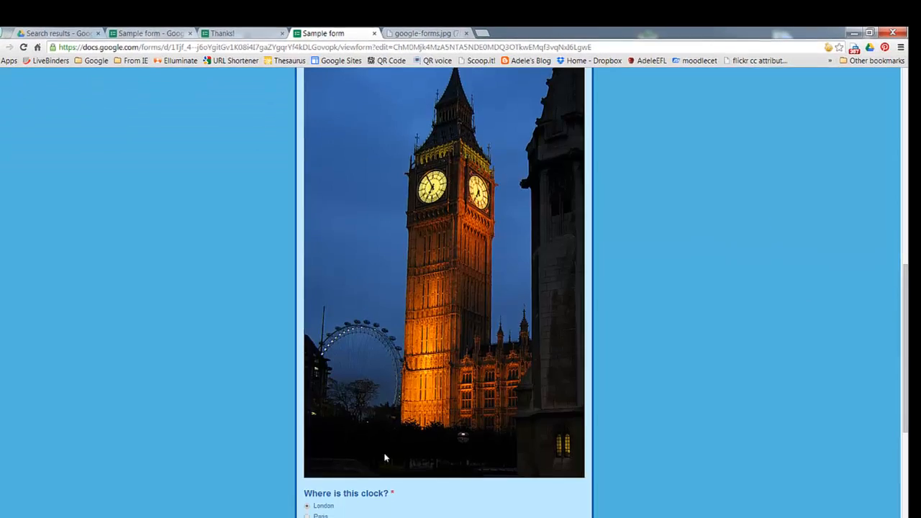
{"action": "scroll", "coordinate": [385, 458], "scroll_direction": "down", "scroll_amount": 3}
{"action": "left_click", "coordinate": [309, 279]}
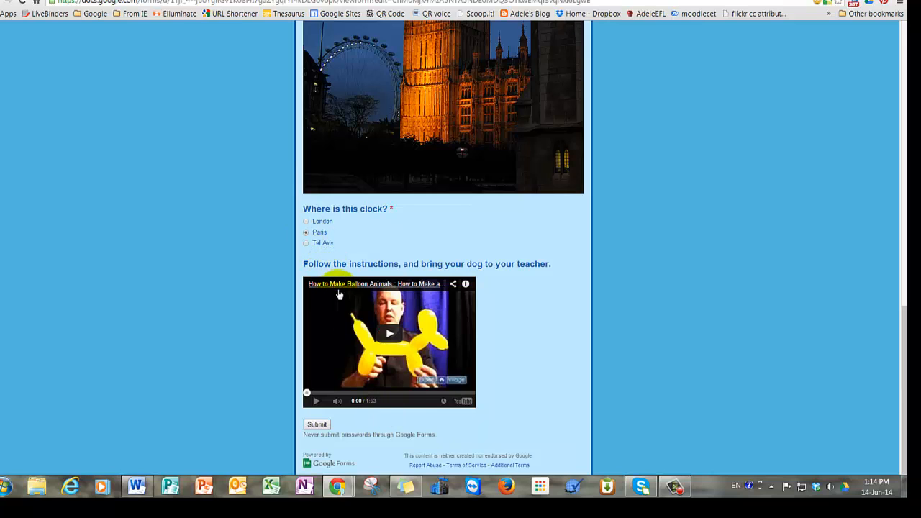
{"action": "left_click", "coordinate": [317, 426]}
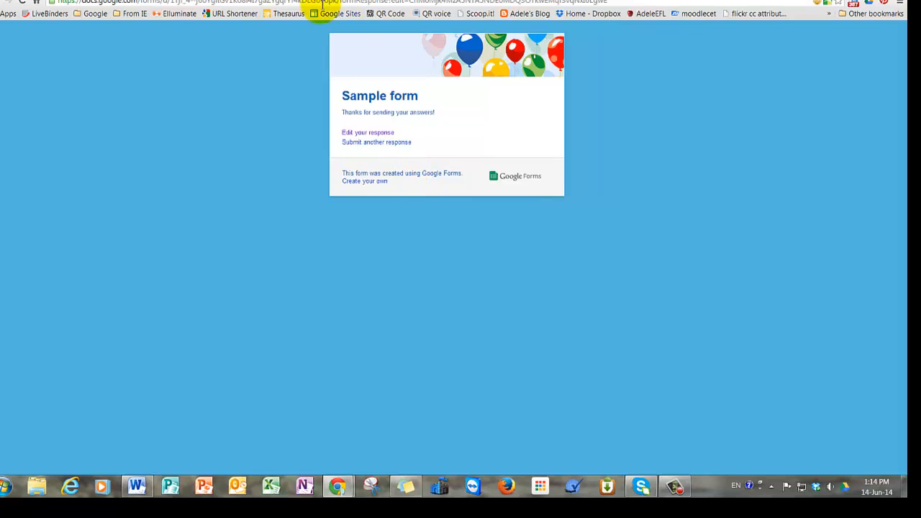
{"action": "left_click", "coordinate": [232, 0]}
{"action": "left_click", "coordinate": [114, 46]}
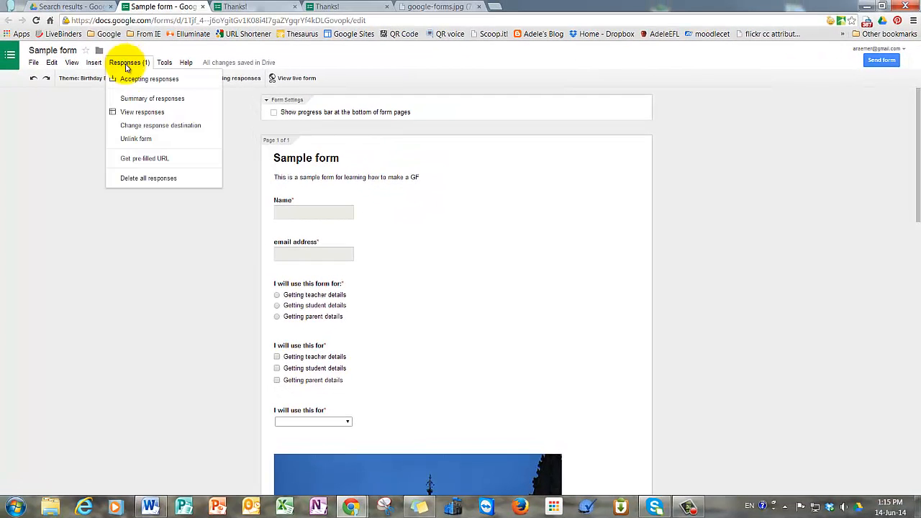
Open the Sample form (Responses) spreadsheet to view the collected answers.
{"action": "left_click", "coordinate": [140, 112]}
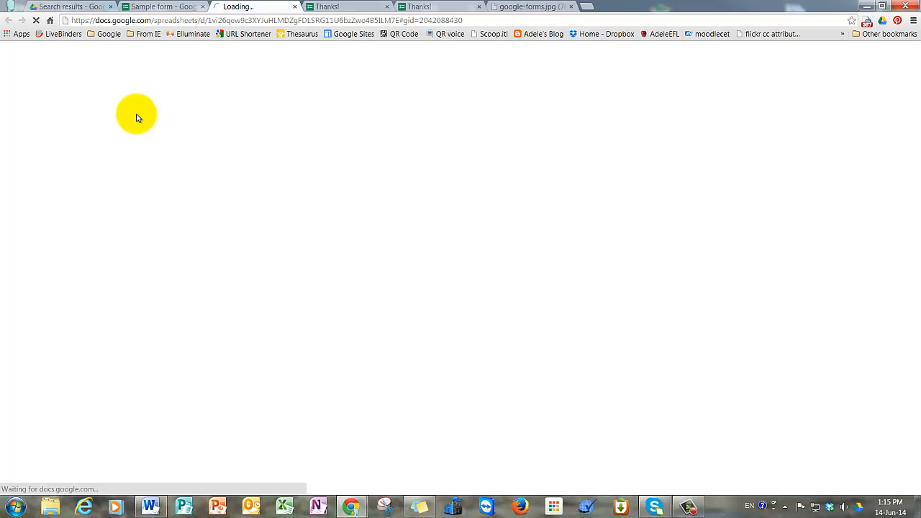